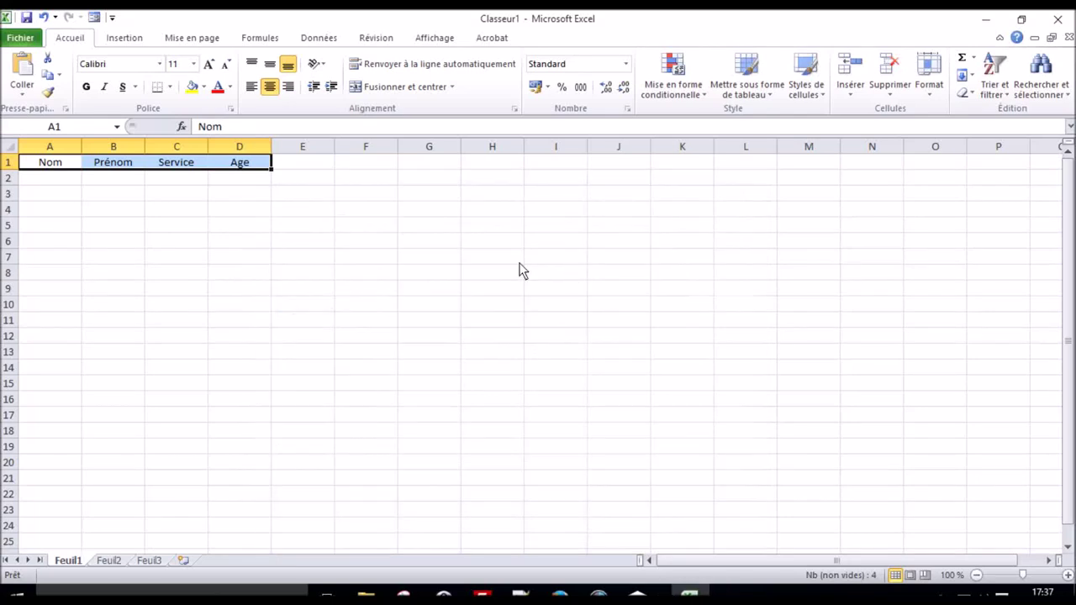
Step: Enter the last and first names of three staff members in rows 2–4 (A2:B4)
left_click(64, 182)
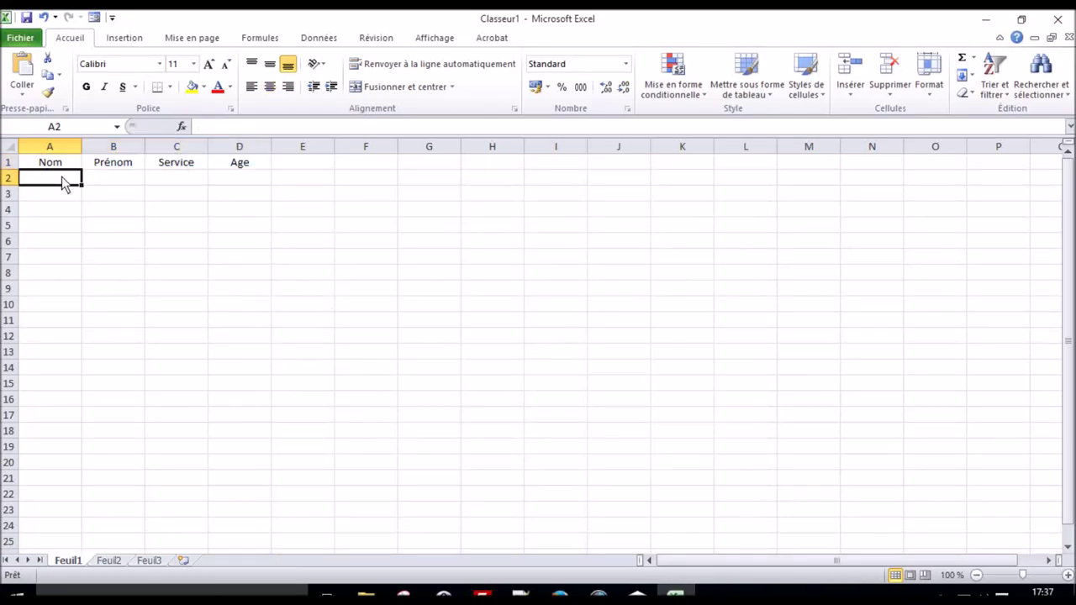
type("Vincent")
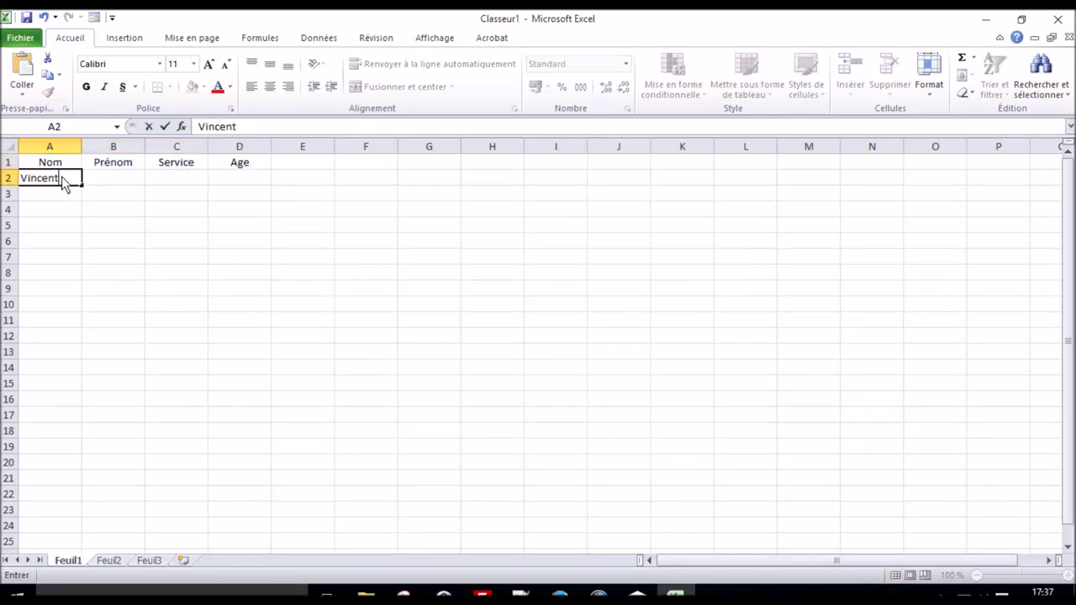
key("Tab")
type("Paul")
key("Return")
key("Left")
type("Germain")
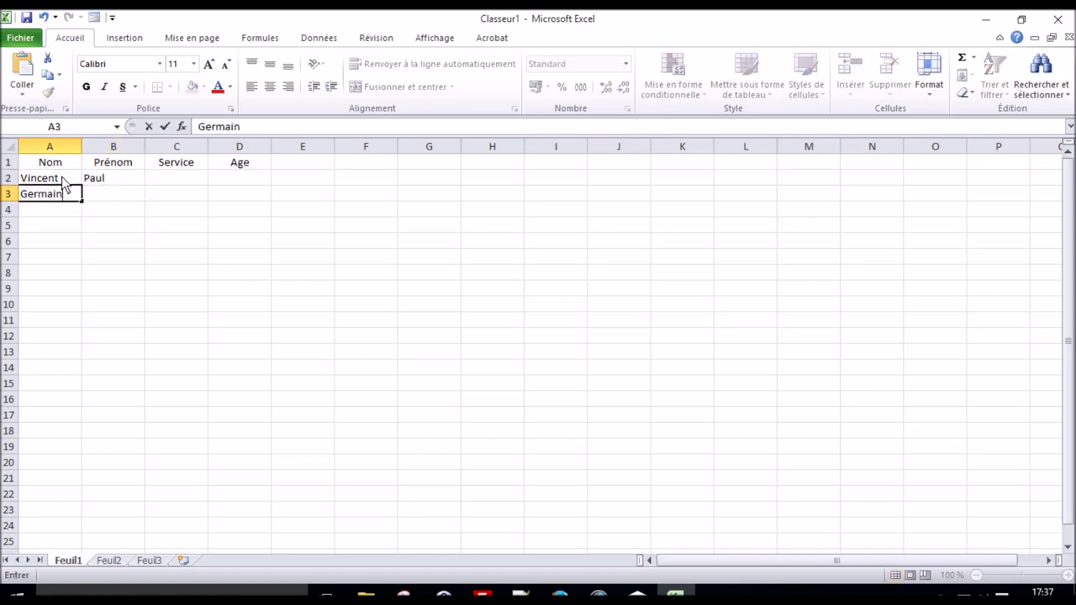
key("Tab")
type("Jean")
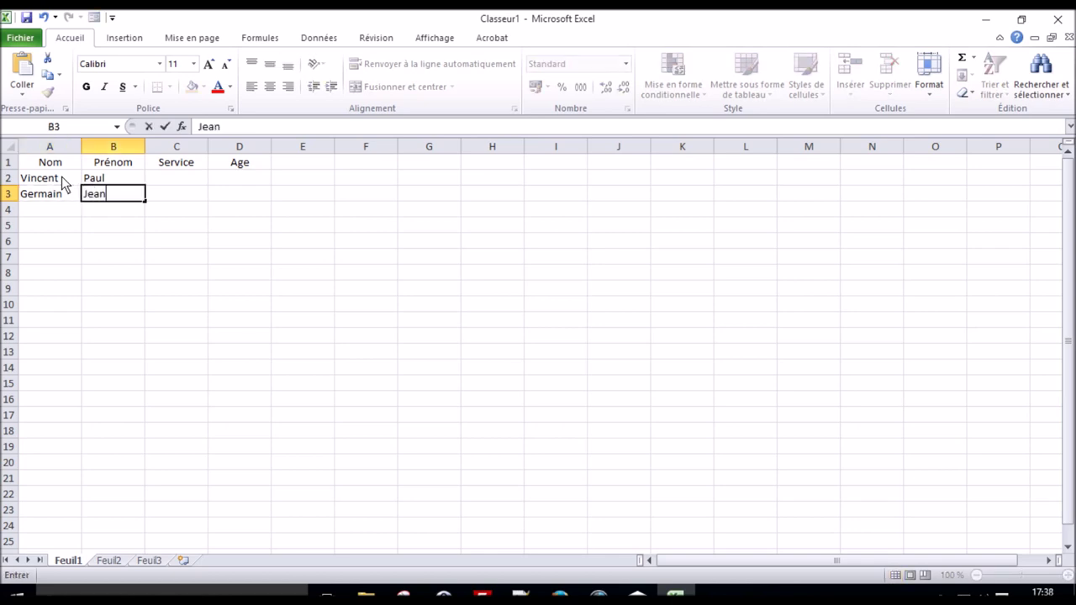
key("Return")
key("Left")
type("Elie")
key("Tab")
type("Elodie")
key("Tab")
Step: Fill the Service column C2:C4 with Atelier, Cuisine and Compta
key("Up")
key("Up")
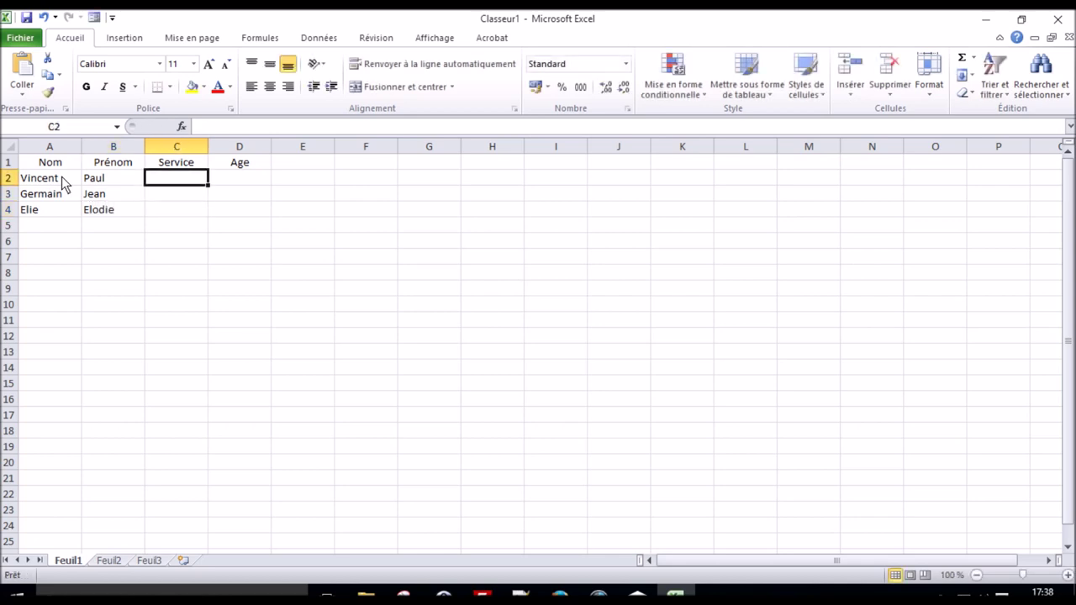
type("Atelier")
key("Return")
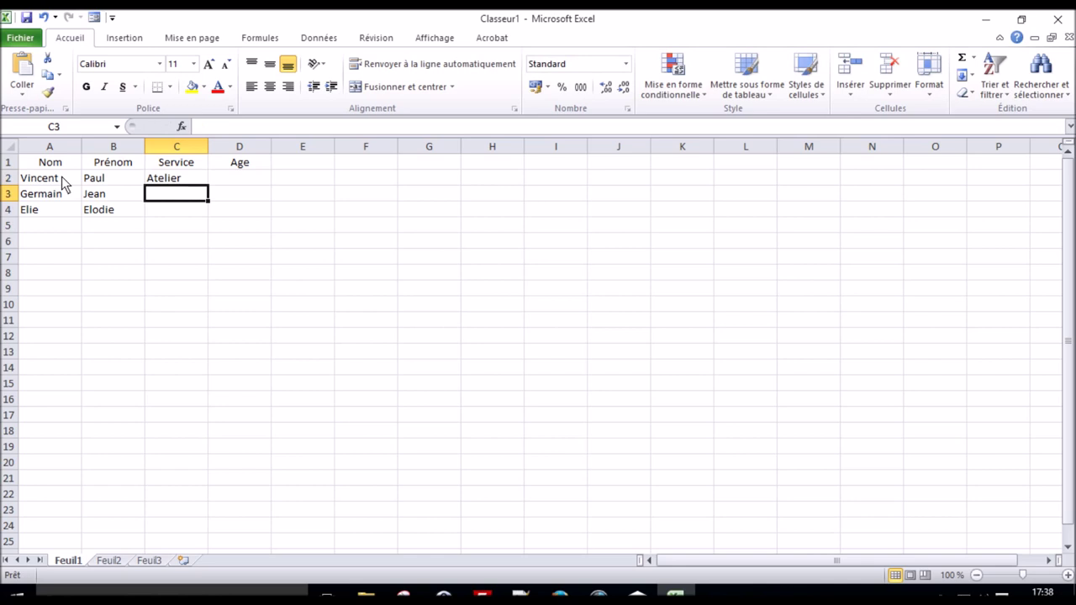
type("Cuisine")
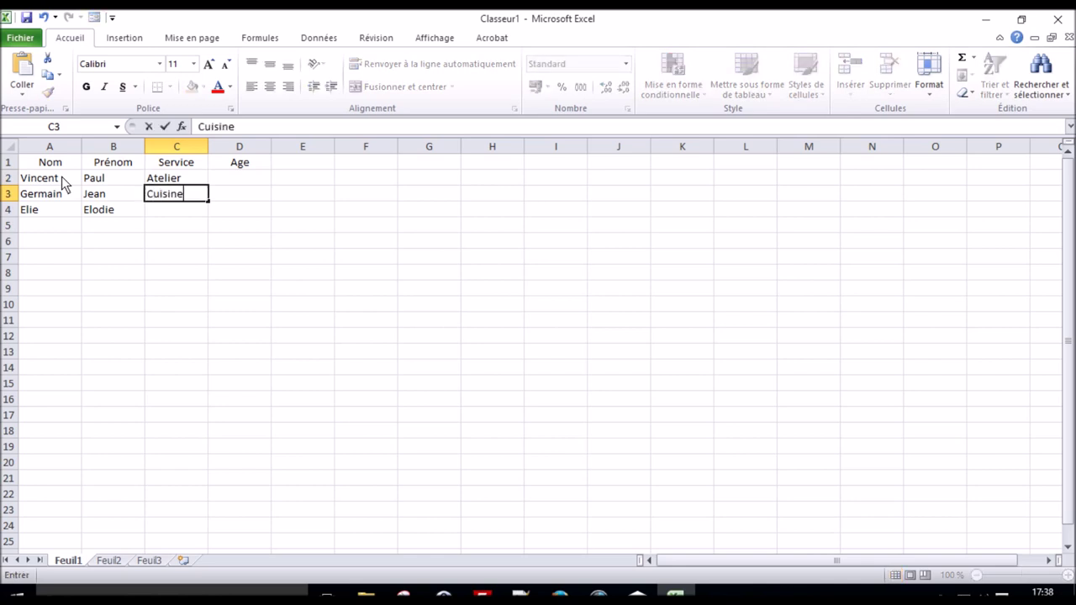
key("Return")
type("Compta")
key("Return")
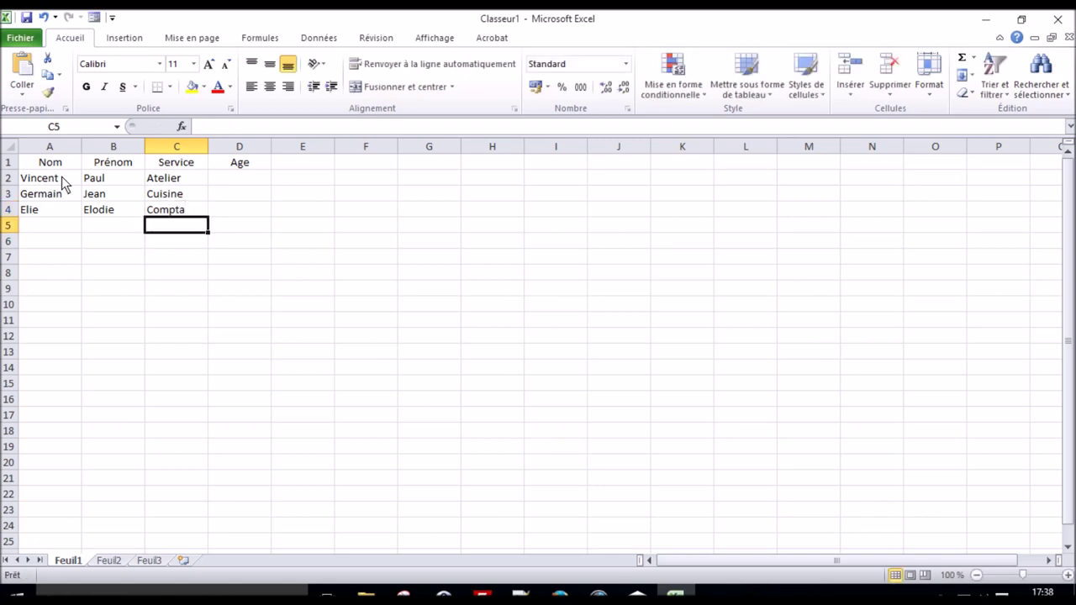
left_click_drag(229, 184, 233, 216)
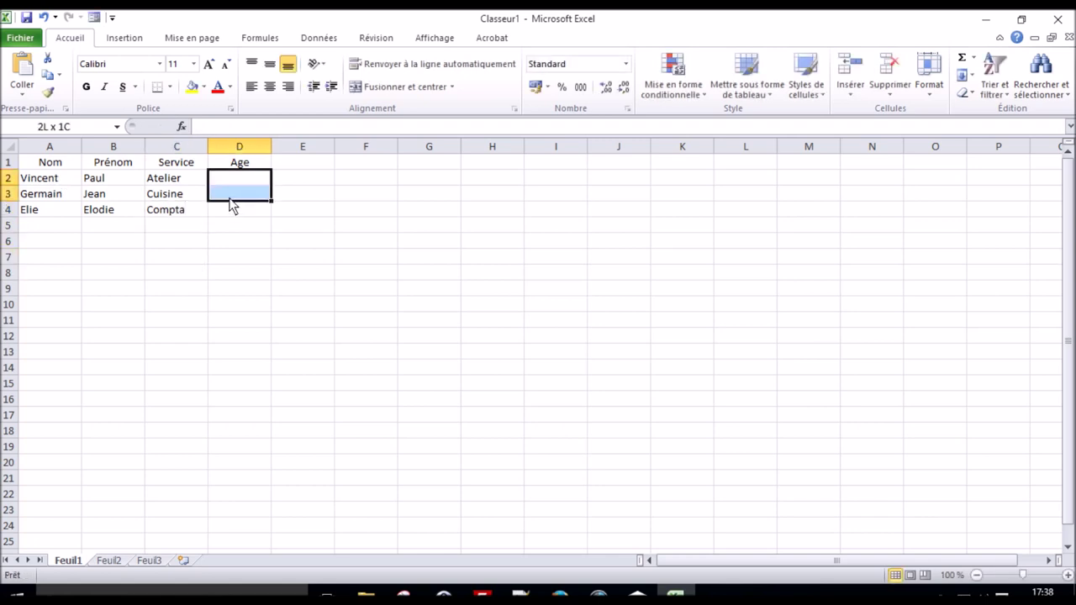
Step: Add data validation allowing only decimals between 16 and 75 for the Age cells
left_click(321, 43)
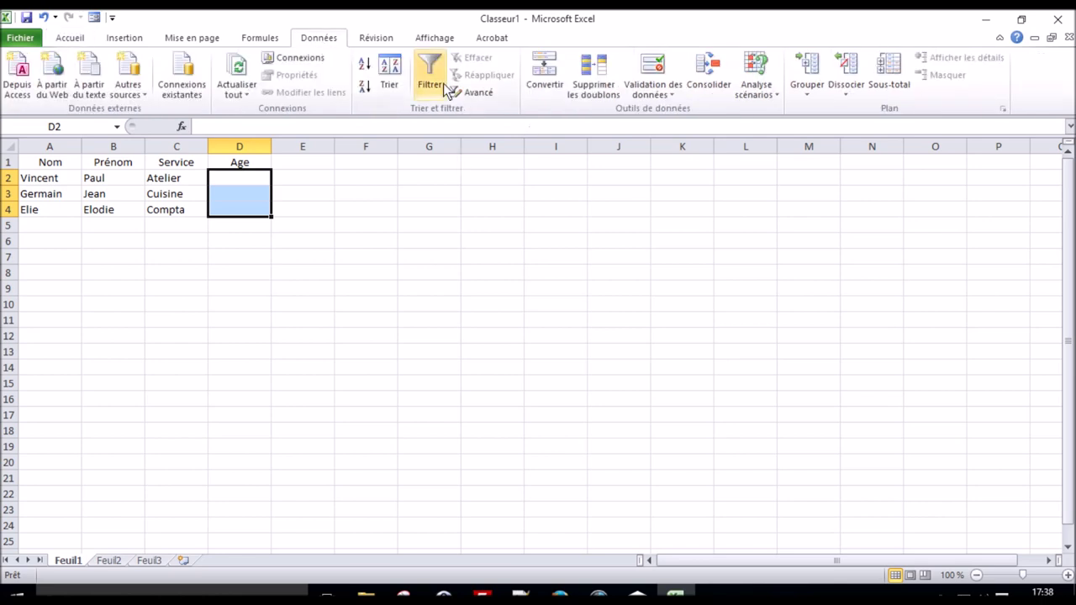
left_click(636, 75)
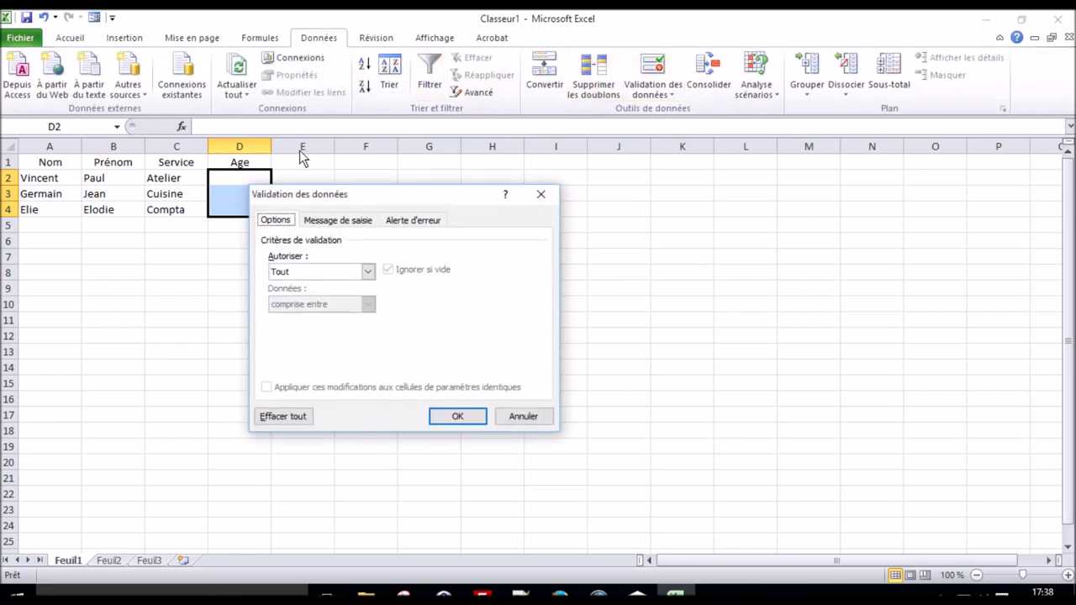
left_click(300, 270)
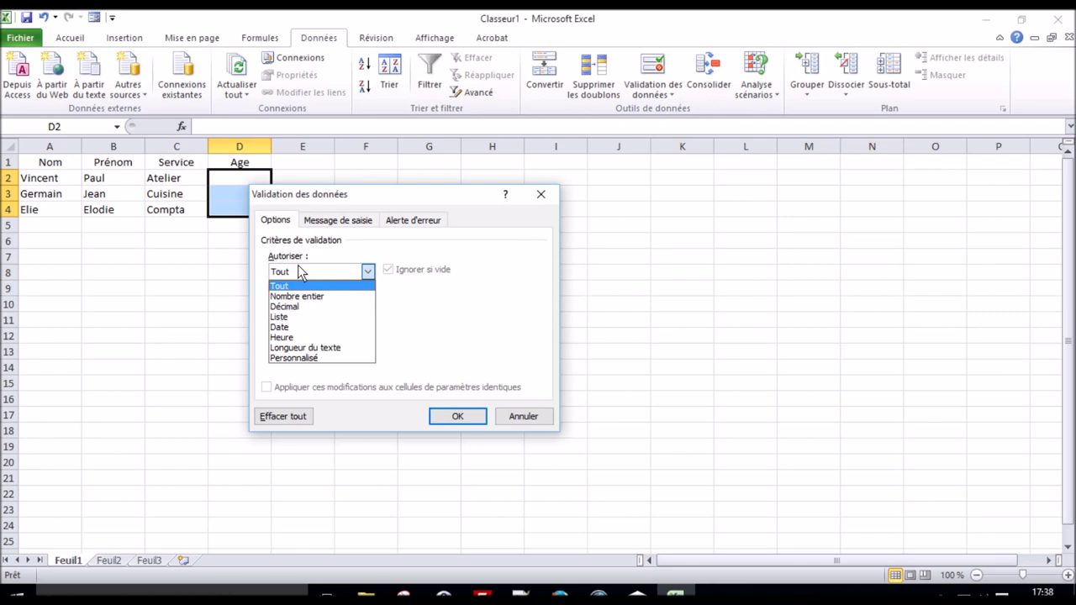
left_click(294, 308)
left_click(336, 337)
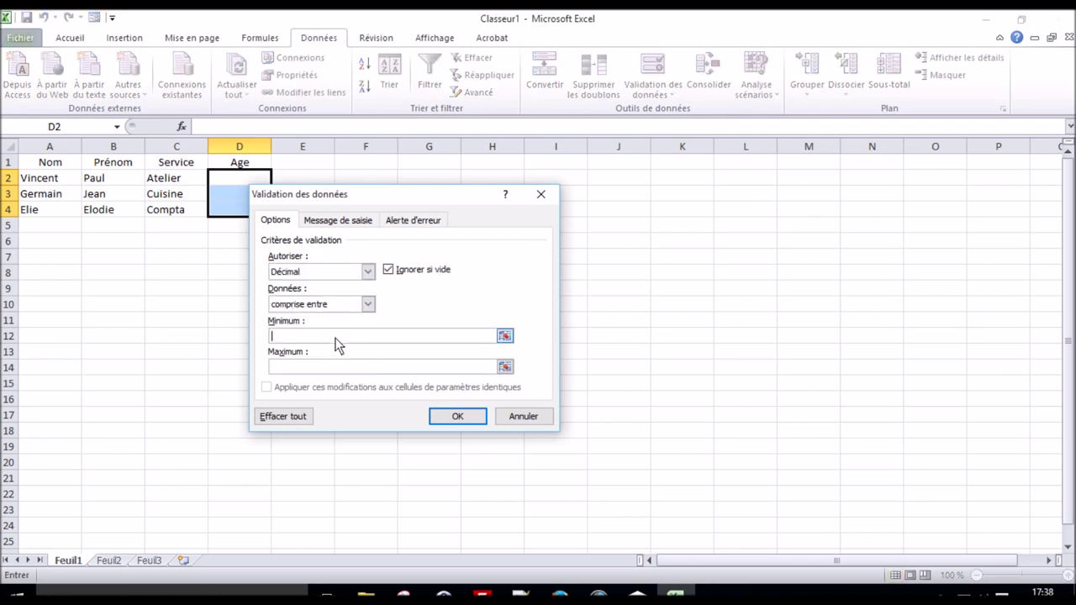
type("16")
left_click(347, 368)
type("75")
Step: Title the validation's input message 'Info'
left_click(336, 220)
left_click(338, 292)
type("Info")
key("Tab")
Step: Set the input message text to 'Merci de saisir un chiffre situé entre 16 et 75 ans'
type("Merci de saisir un chiffre situé entre")
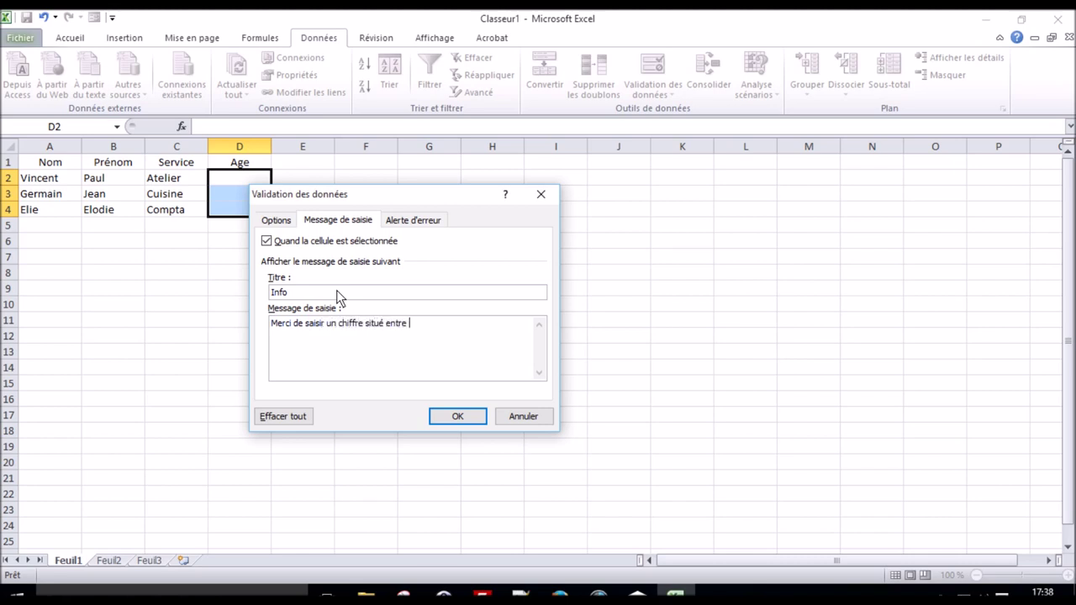
type(" 16 et")
type(" 75 ans")
left_click(432, 222)
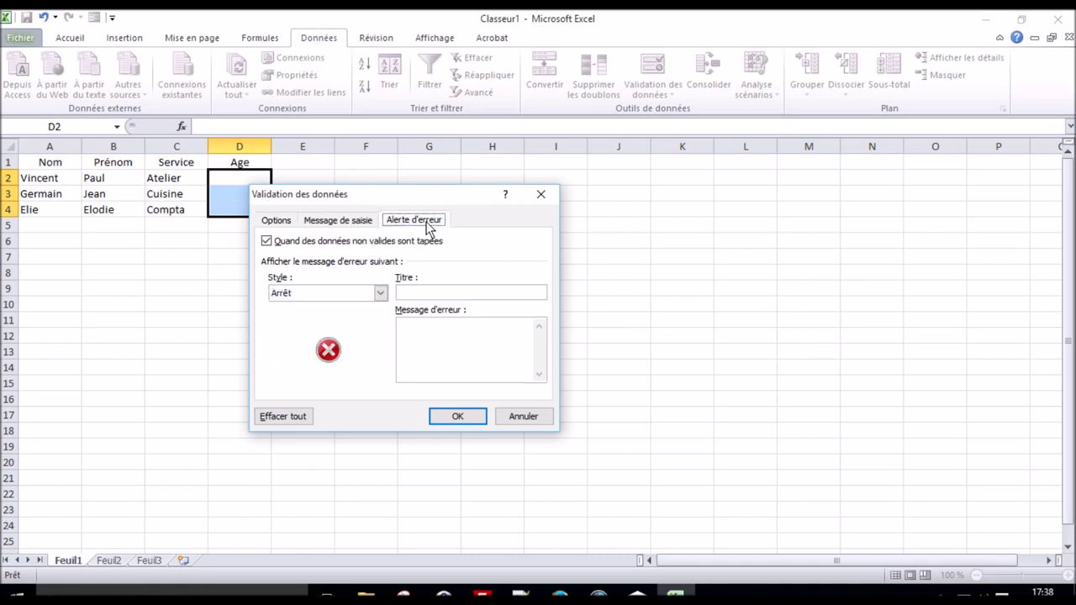
Step: Add error alert 'Halte !' saying 'Ceci est une entreprise : pas une maison de retraite…', then apply
left_click(445, 292)
type("Hal")
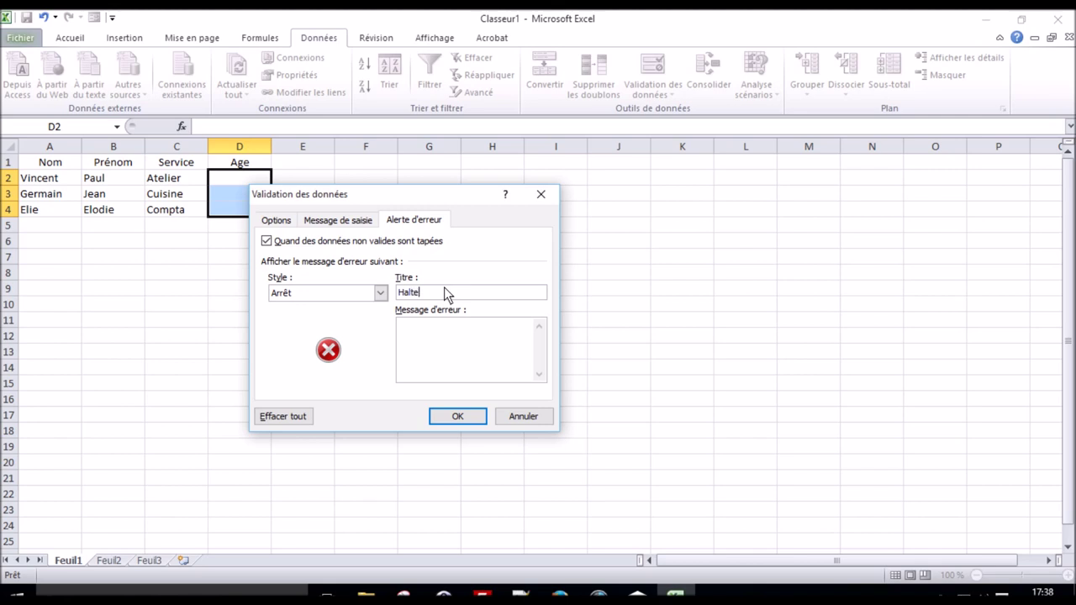
type("Ceci est une entreprise : pas une maison de retraite ou une halte garderie. Merci dav")
key("BackSpace")
key("BackSpace")
type("'avance")
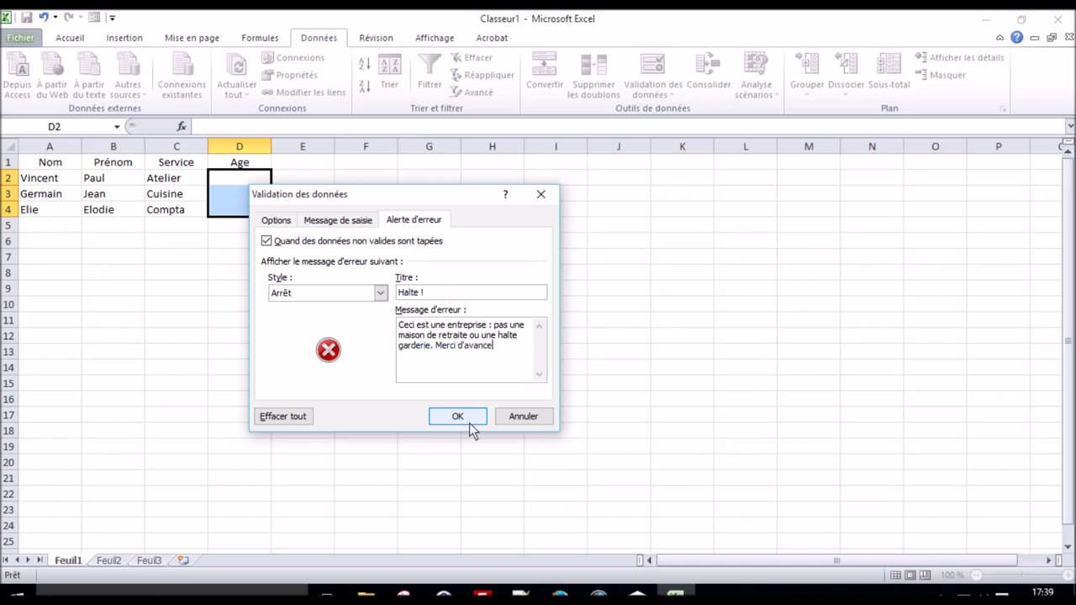
left_click(470, 423)
Step: Enter ages 16 and 18 in D2:D3, then confirm age 2 in D4 is rejected
left_click(242, 183)
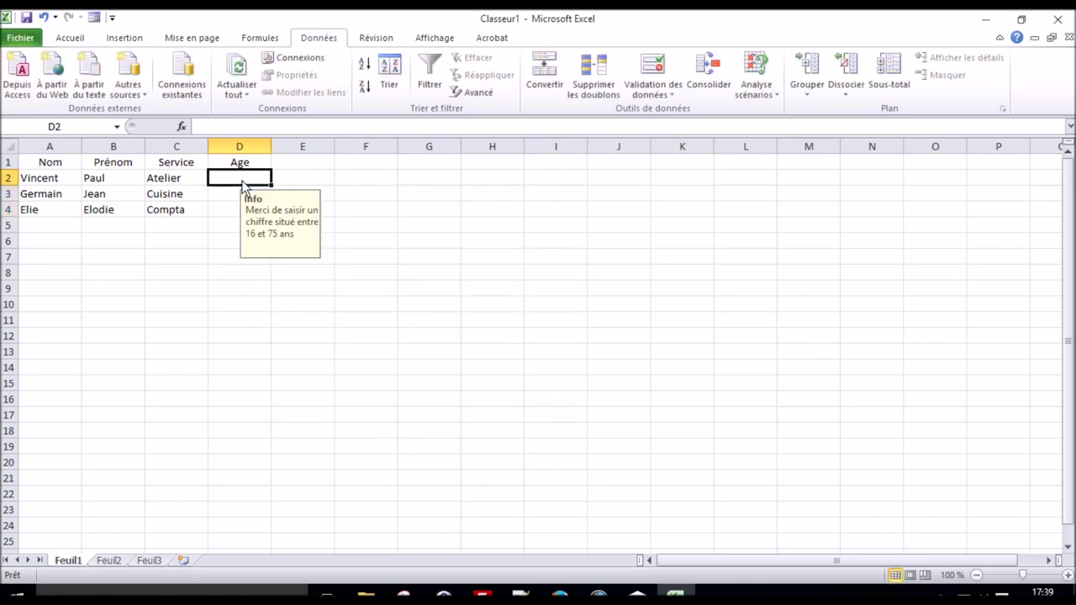
type("16")
key("Return")
type("18")
key("Return")
type("2")
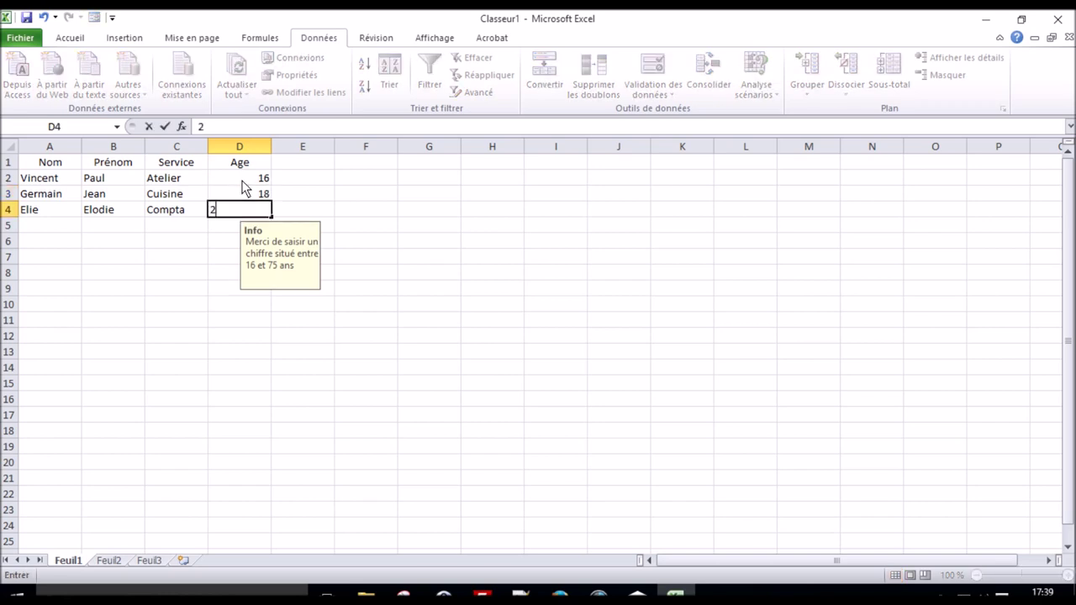
key("Return")
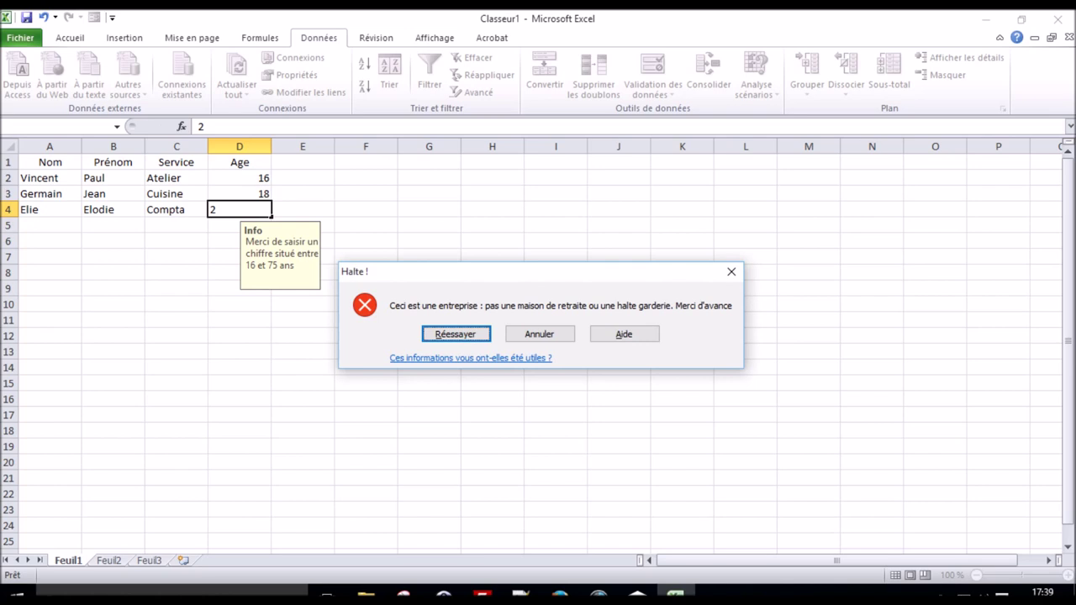
left_click(513, 339)
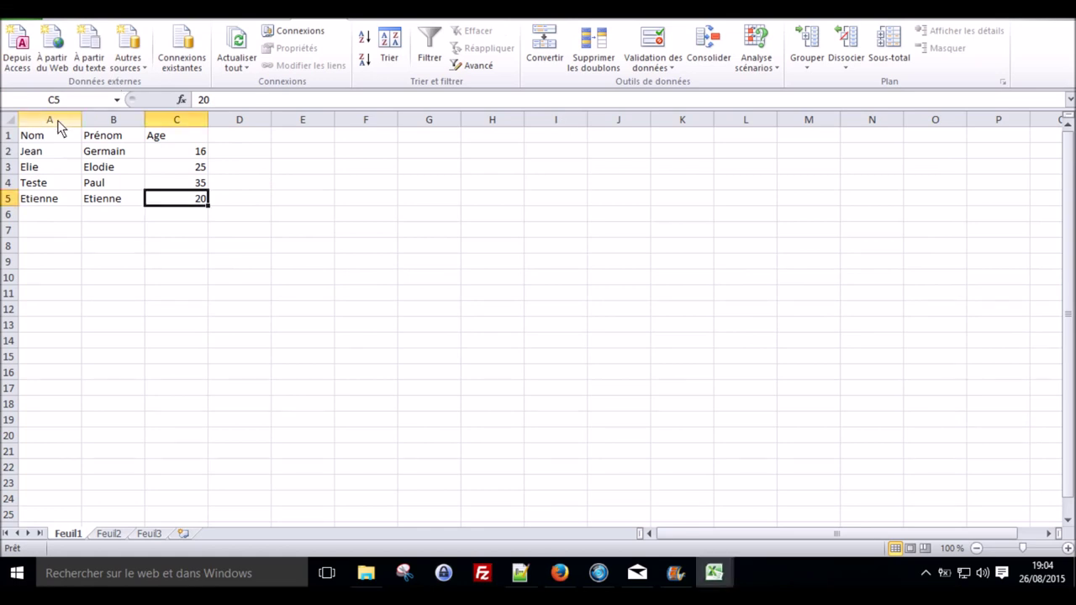
Step: Insert a new column A headed Mois and add an Heures header in E1
right_click(59, 124)
left_click(124, 223)
type("Mois")
key("Tab")
key("Tab")
key("Tab")
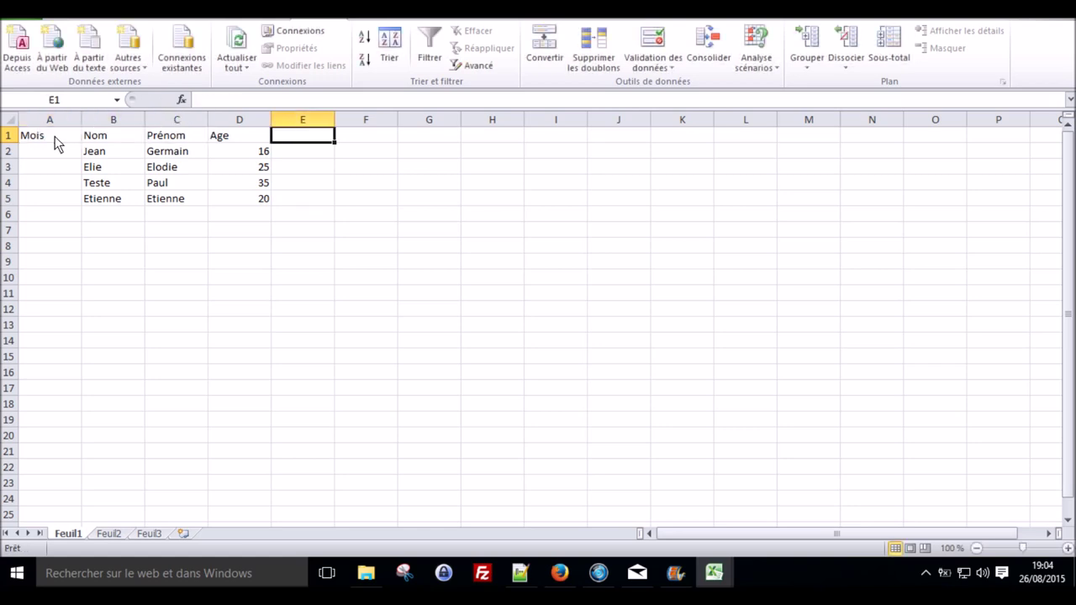
type("Heures")
key("Return")
Step: Fill Janvier into the Mois cells A2 to A5
key("Left")
key("Left")
key("Left")
key("Left")
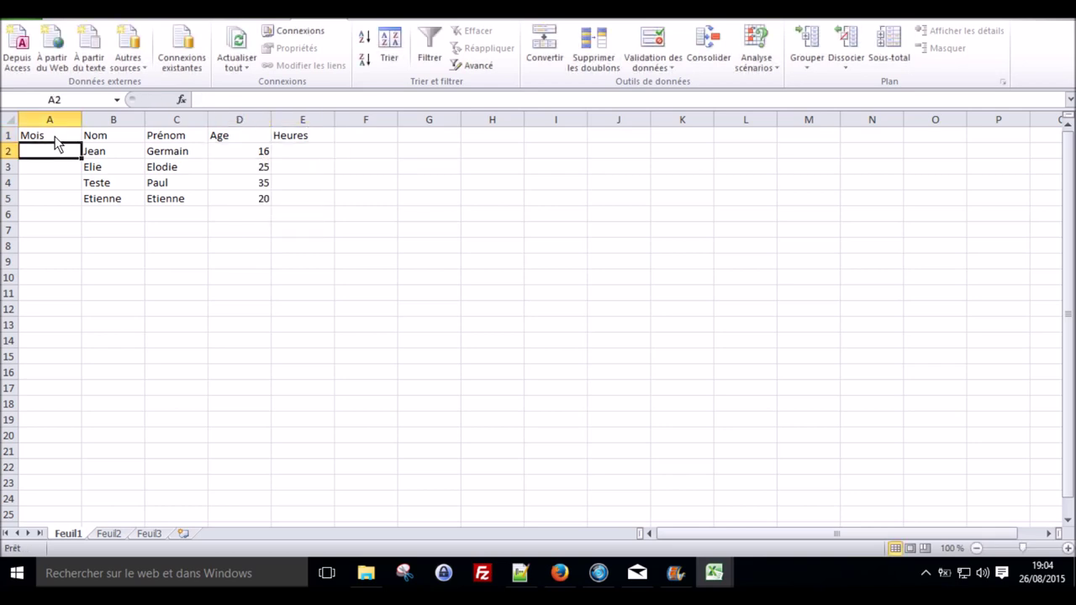
type("Janvier")
key("Return")
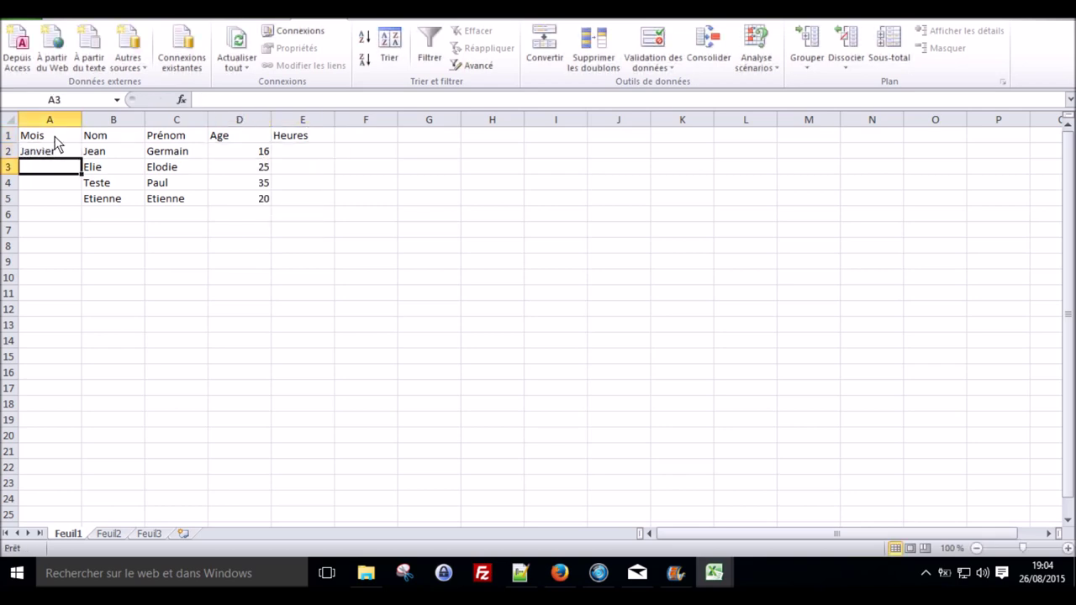
left_click(60, 152)
key("ctrl+c")
left_click_drag(60, 172, 61, 196)
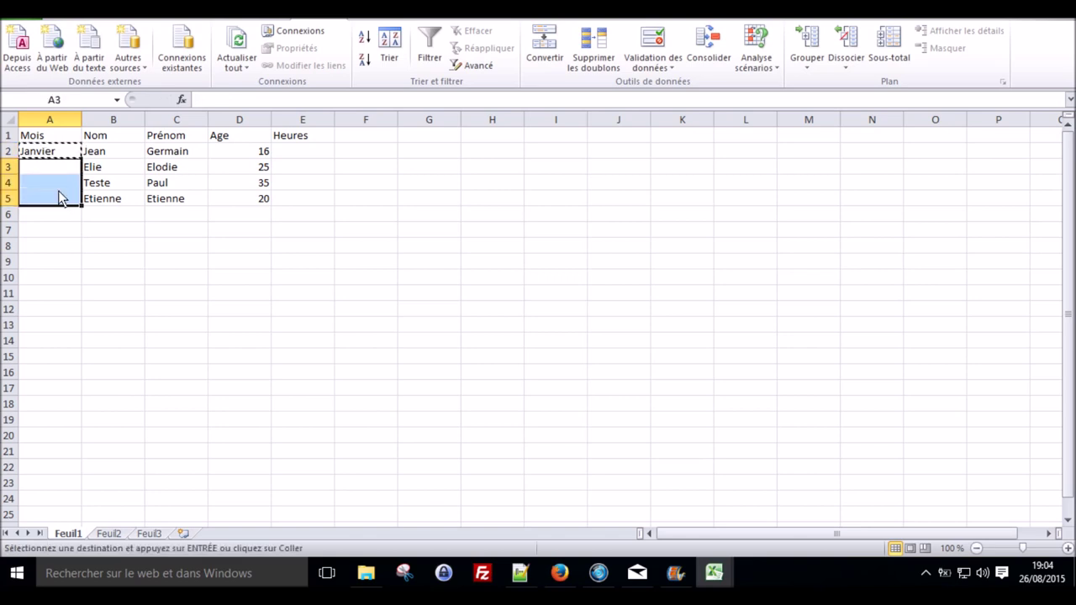
key("ctrl+v")
Step: Enter hours 76, 75, 74 and 73 in E2:E5
left_click(292, 152)
type("76")
key("Return")
type("75")
key("Return")
type("74")
key("Return")
type("73")
key("Return")
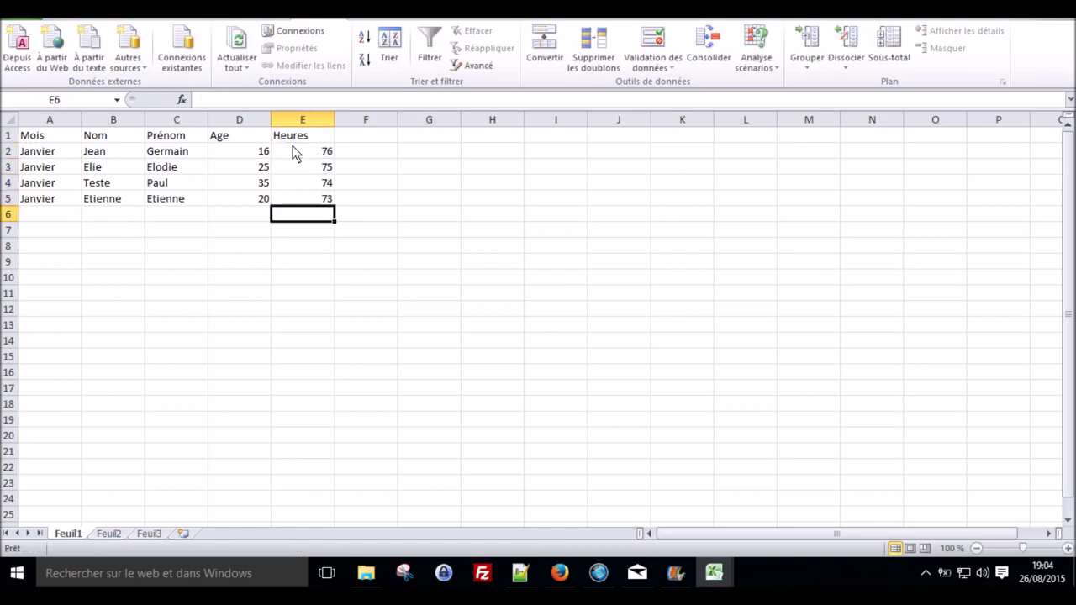
Step: Copy the four data rows A2:E5 into rows 6–9 and rows 10–13
left_click_drag(60, 154, 280, 197)
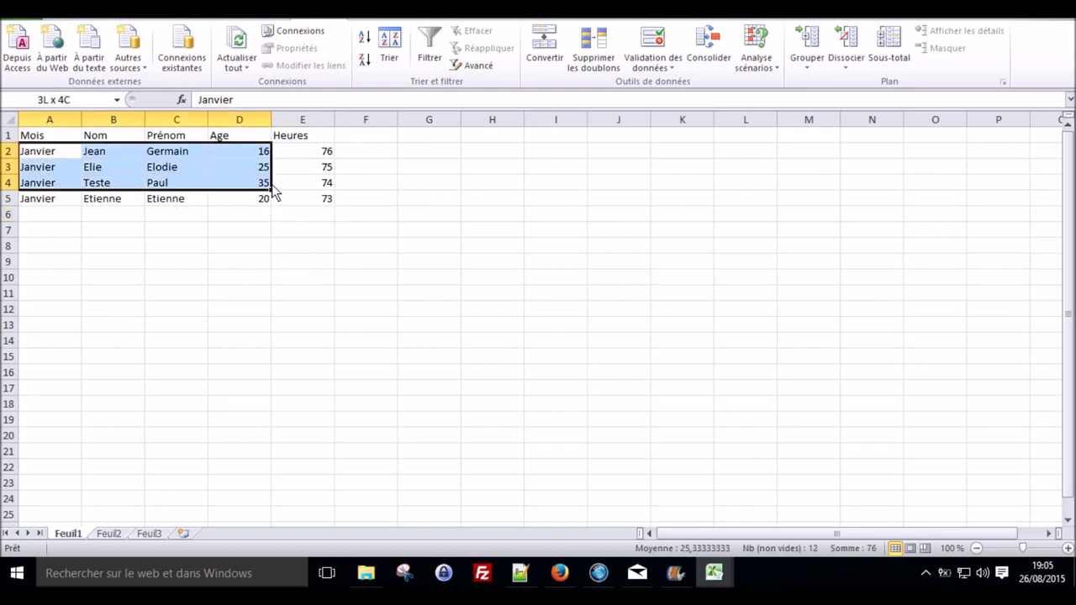
key("ctrl+c")
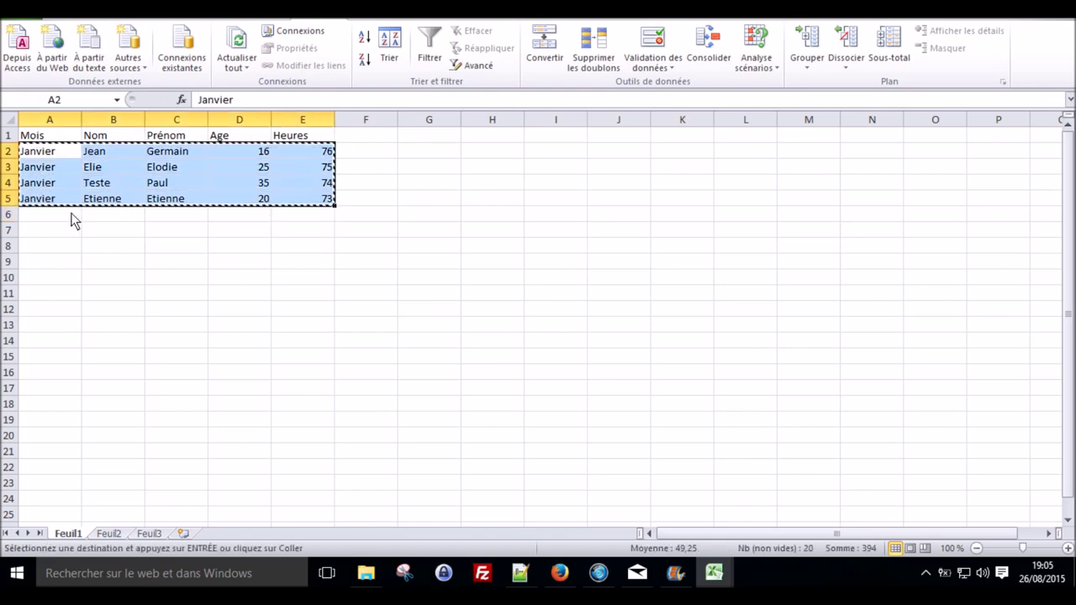
left_click(72, 217)
key("ctrl+v")
left_click(66, 280)
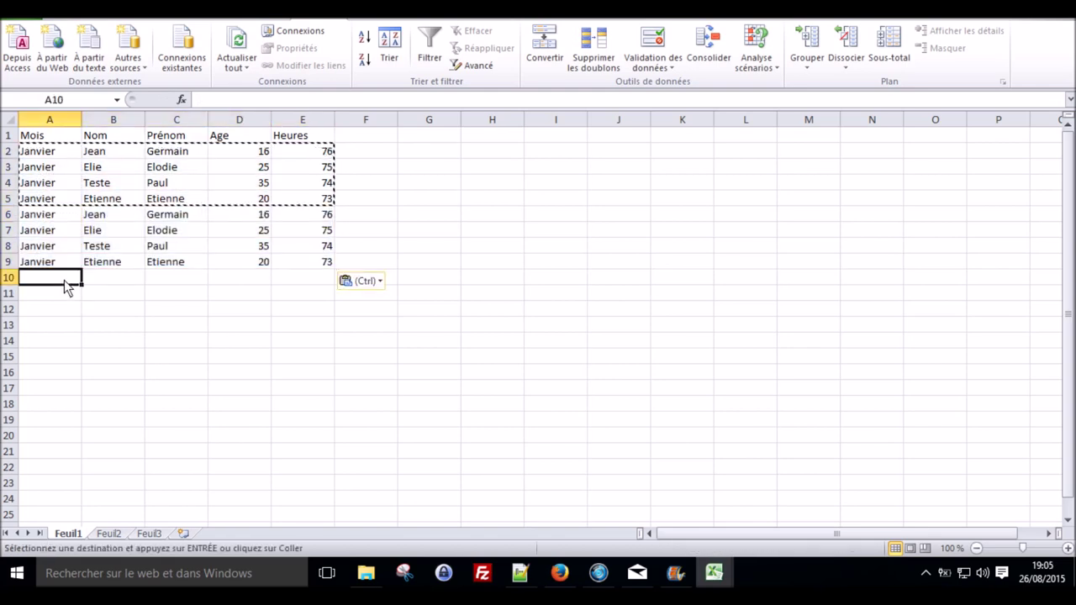
key("ctrl+v")
Step: Set the Mois cells to Février for rows 6–9 and Mars for rows 10–13
left_click_drag(38, 220, 48, 267)
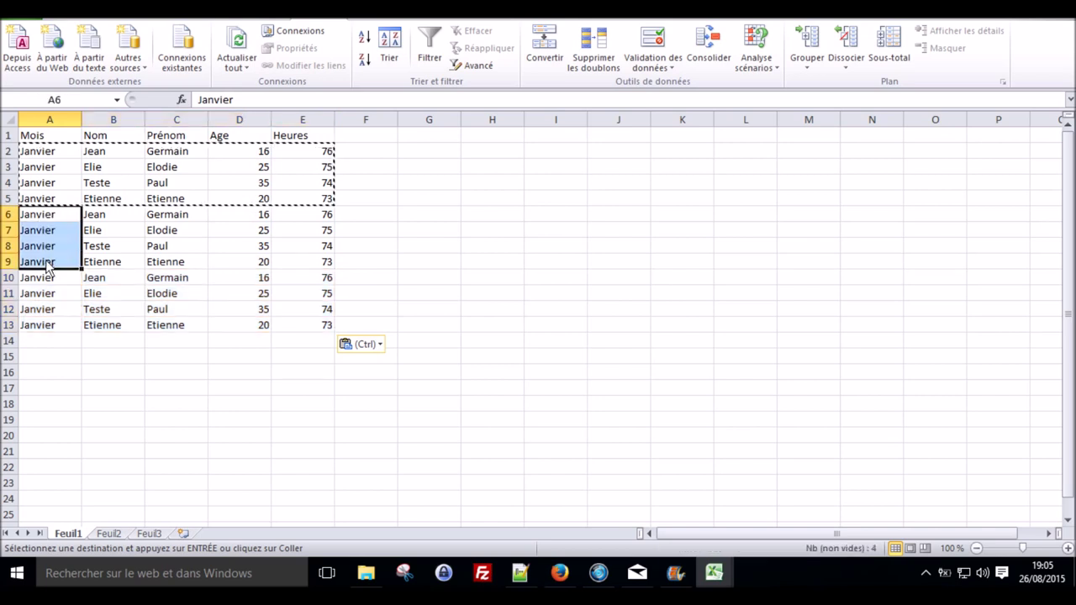
type("Février")
key("ctrl+Return")
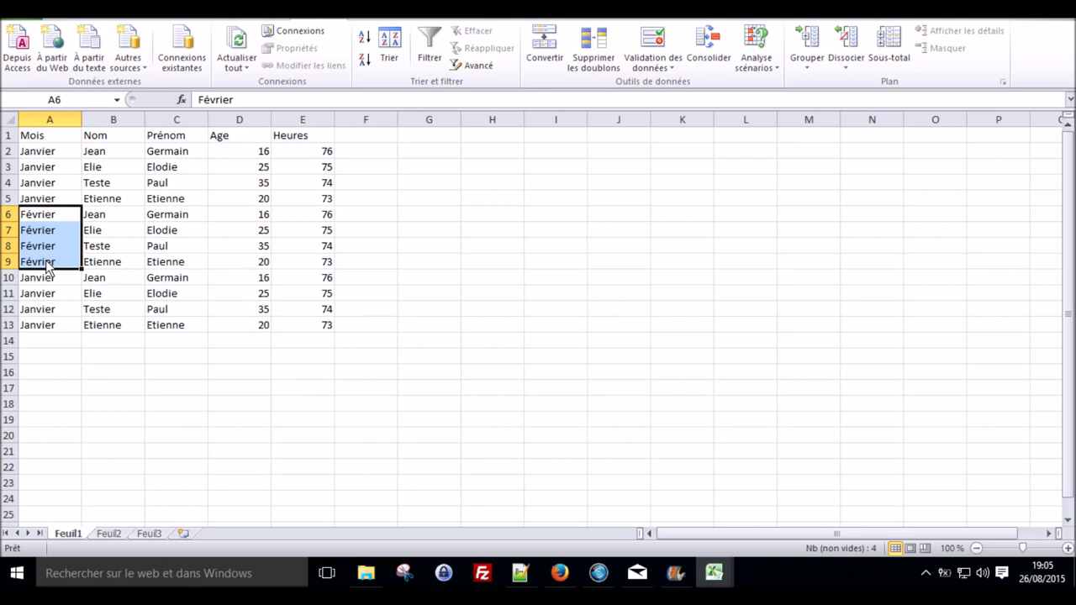
left_click(63, 280)
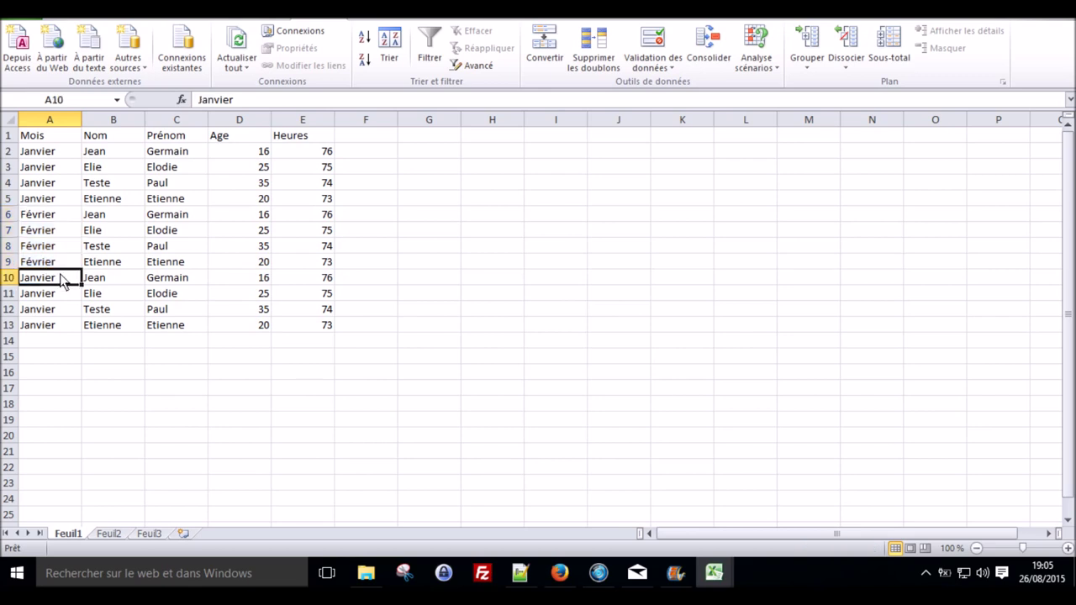
left_click_drag(63, 280, 57, 326)
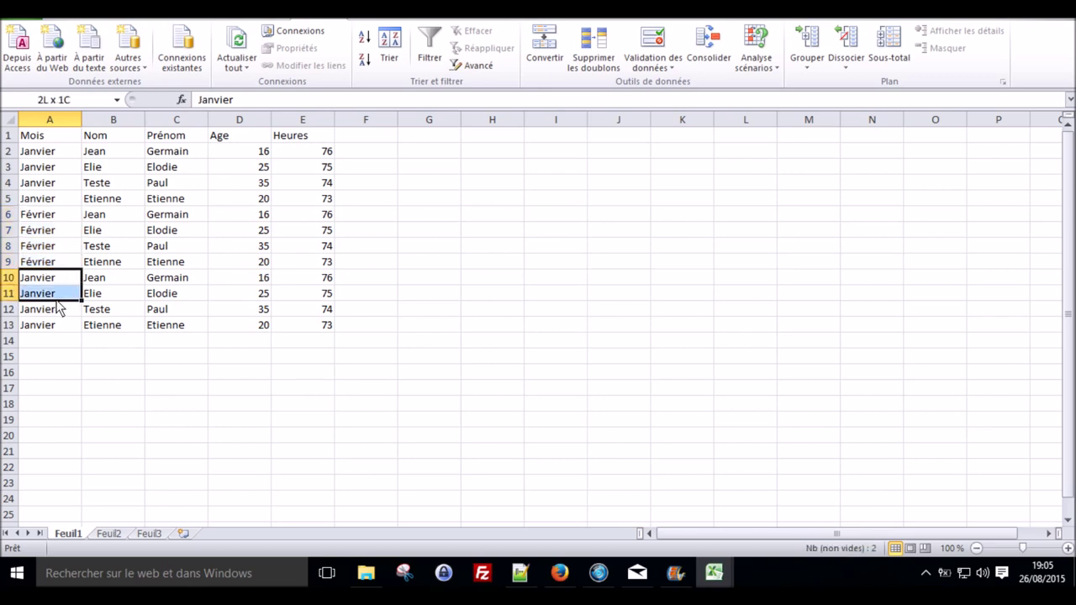
type("Mars")
key("ctrl+Return")
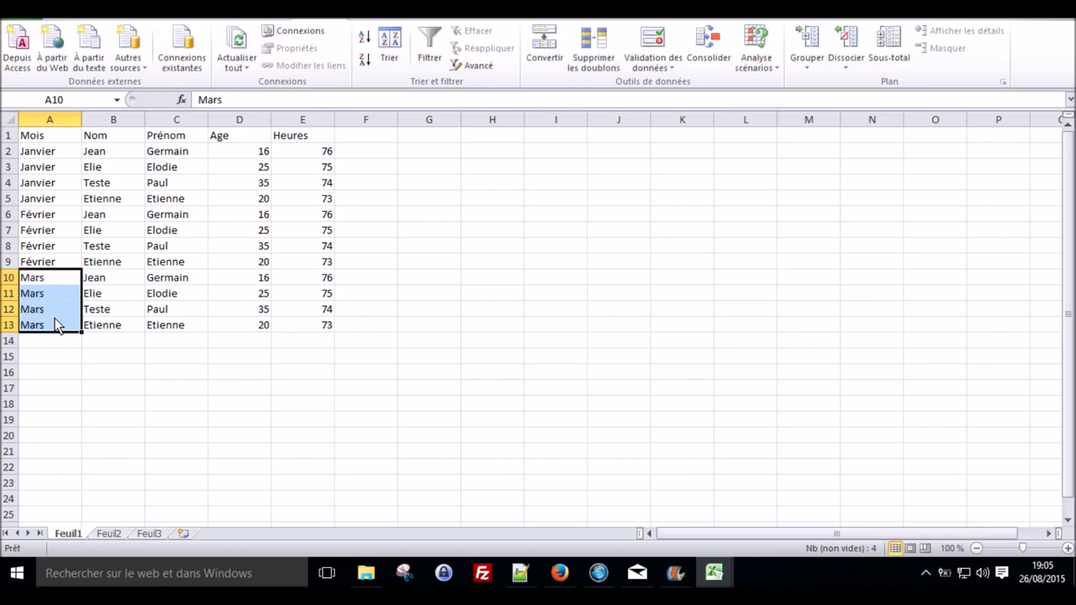
Step: Fill 152 into the Heures cells E4 to E9
left_click(303, 188)
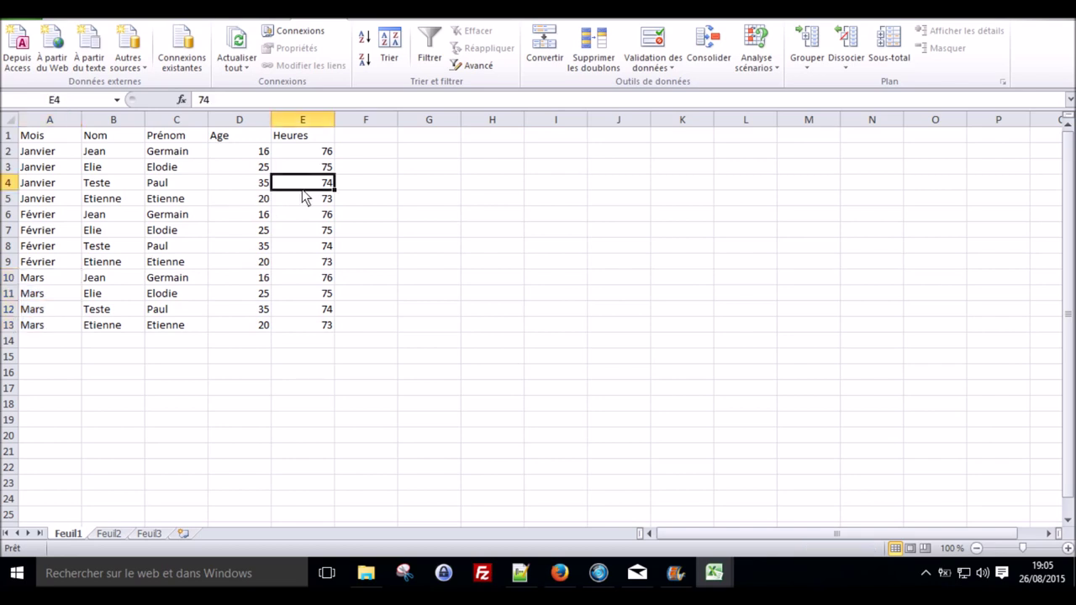
left_click_drag(304, 197, 301, 262)
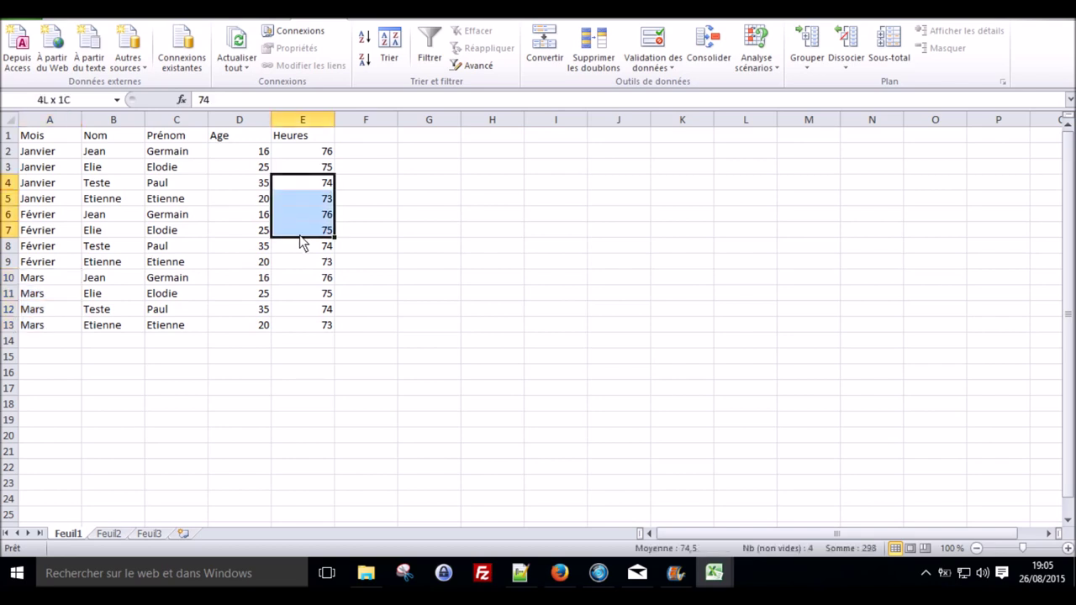
type("152")
key("ctrl+Return")
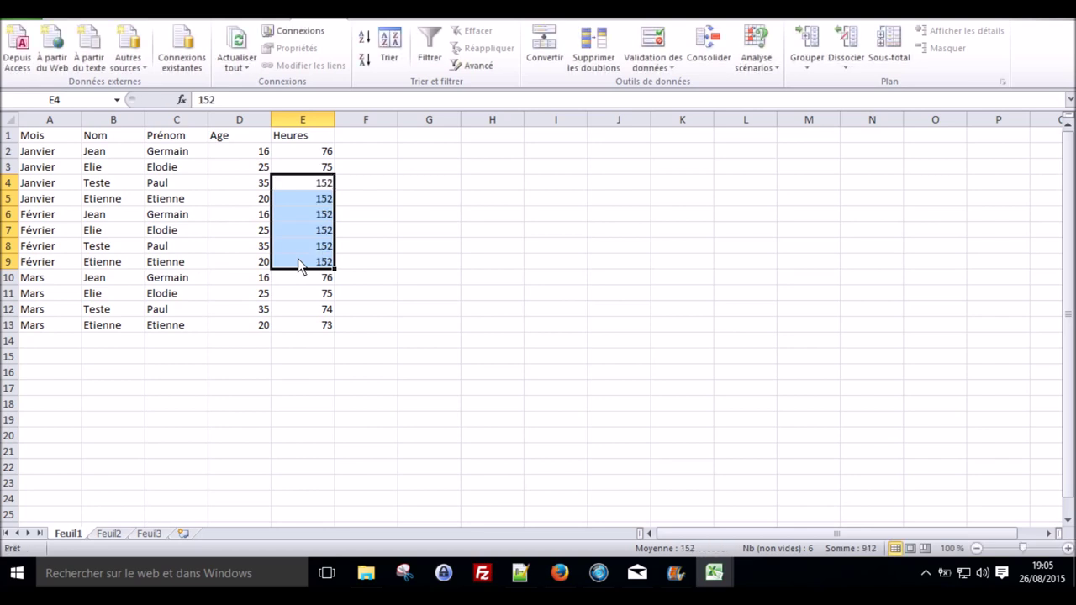
Step: Fill 76 into the Heures cells E10 to E13
left_click(311, 280)
left_click_drag(312, 286, 325, 335)
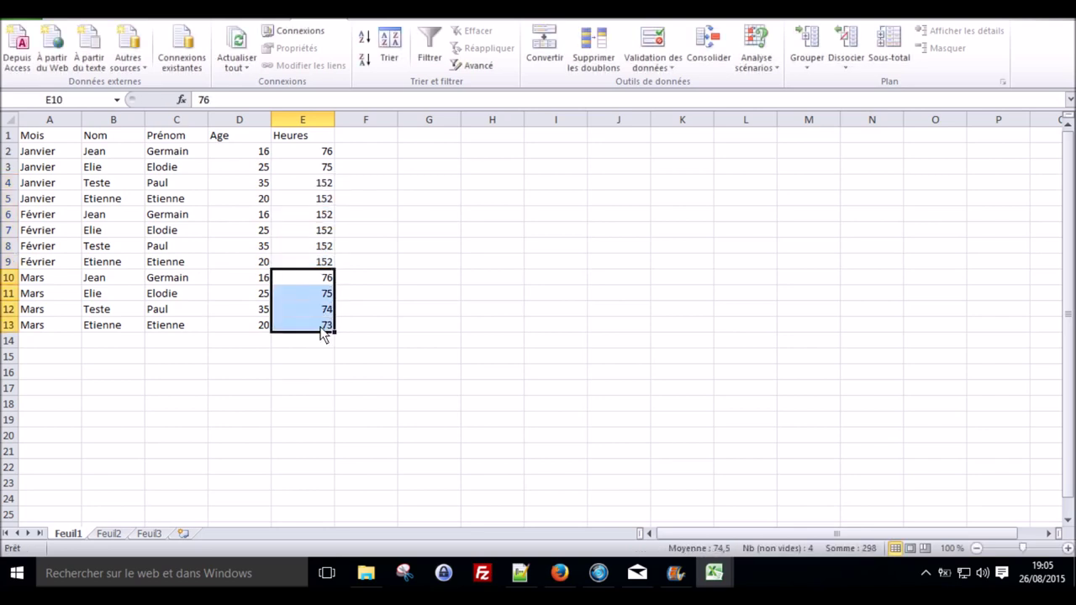
type("76")
key("ctrl+Return")
left_click(420, 141)
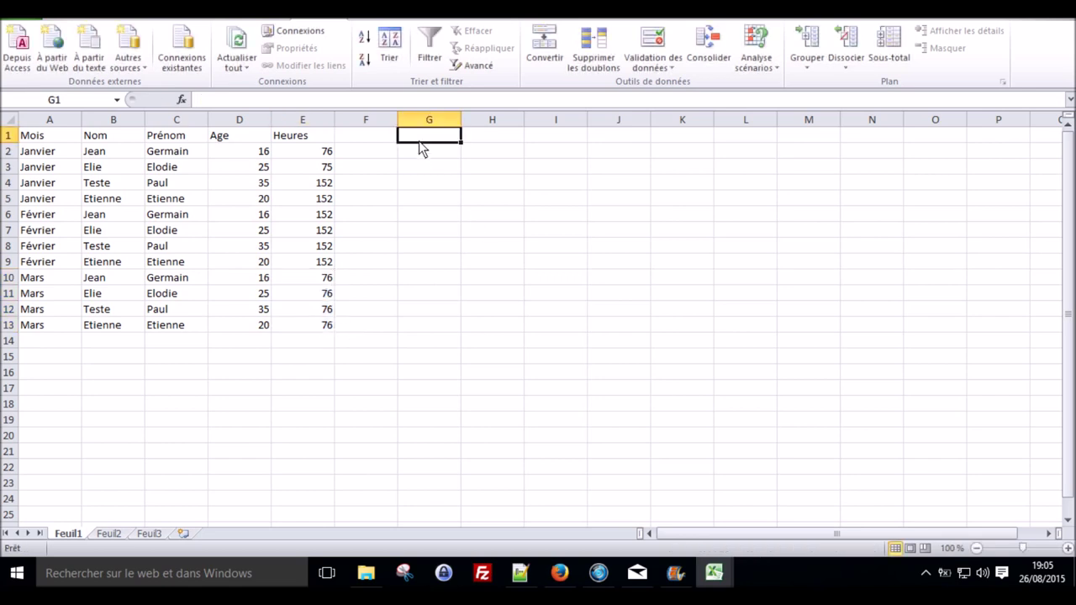
Step: Enter =SOMMEPROD((A2:A13="Février")*(E2:E13)) in G1, which returns 608
type("=")
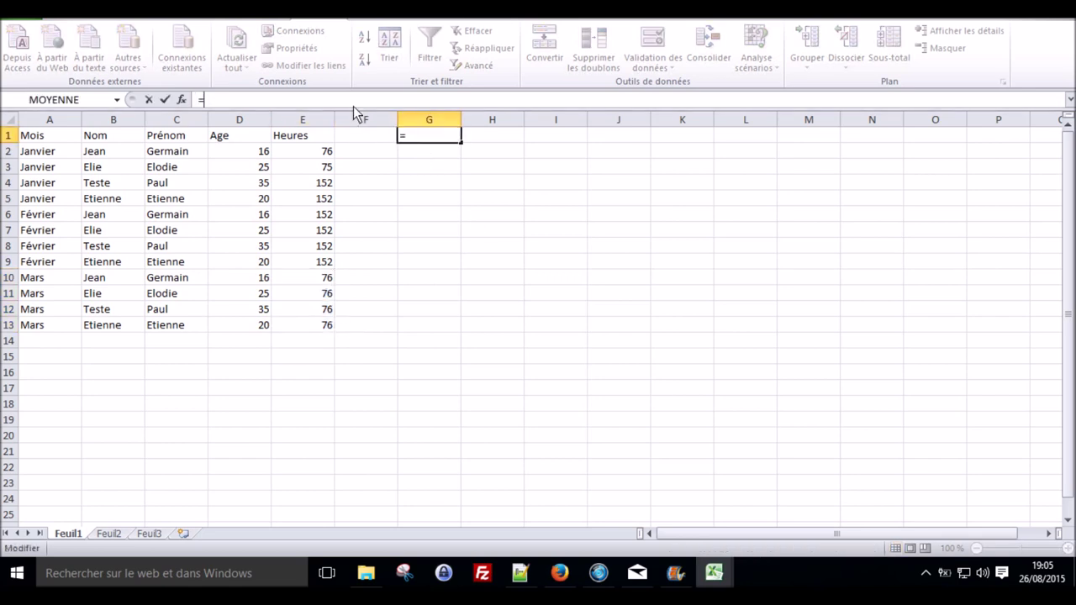
type("s")
type("omme")
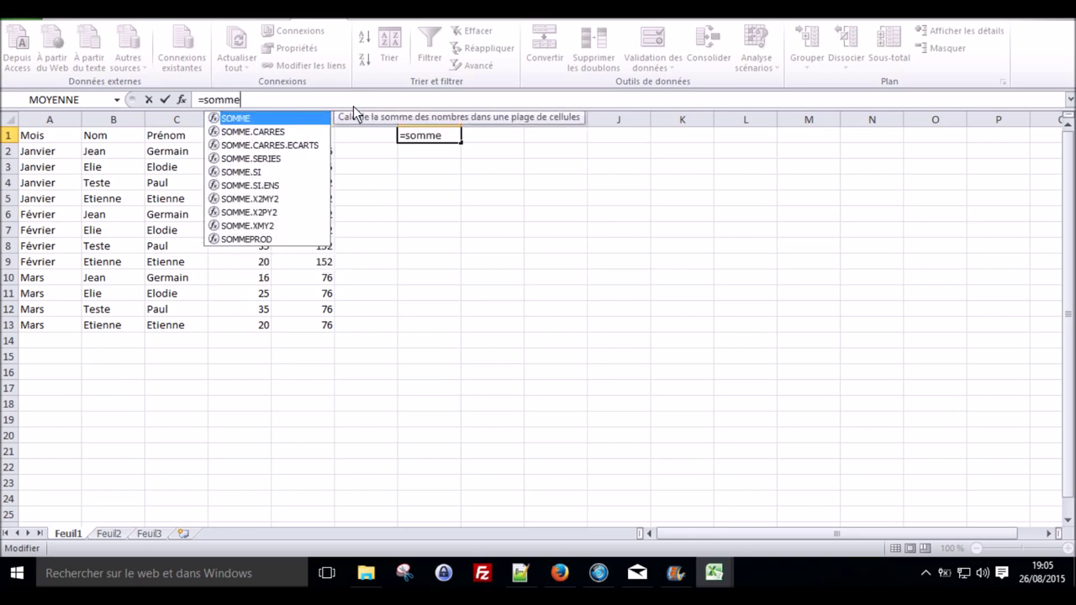
type("prod(")
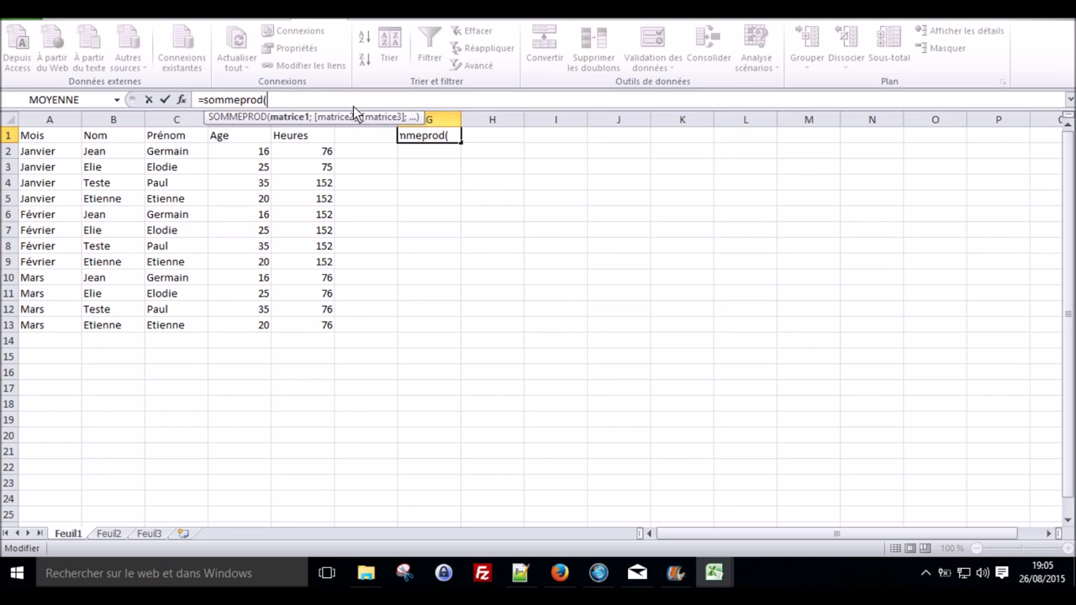
type("(")
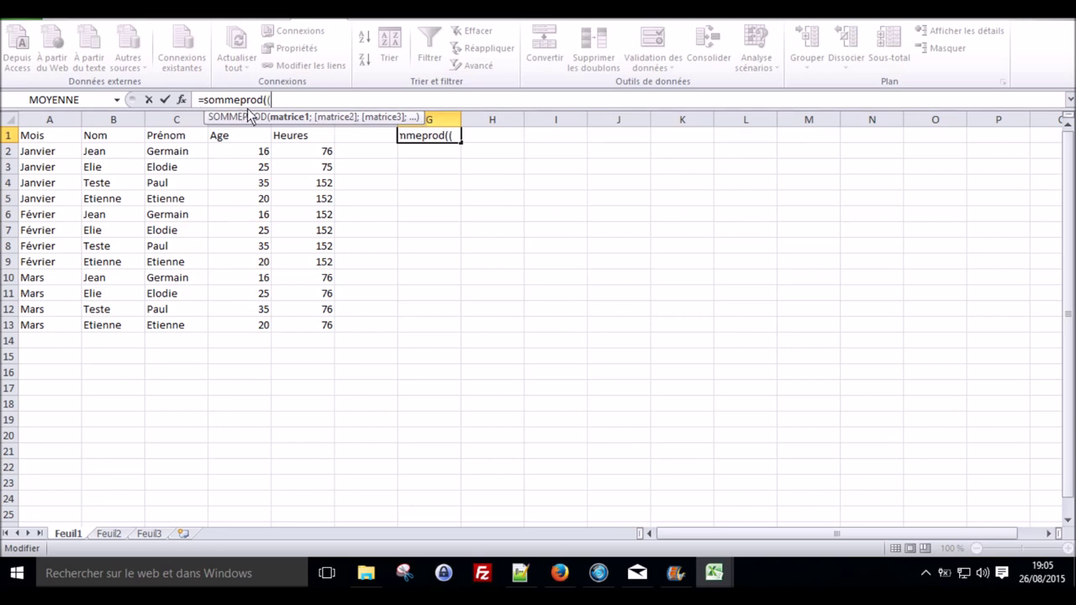
type("A2:")
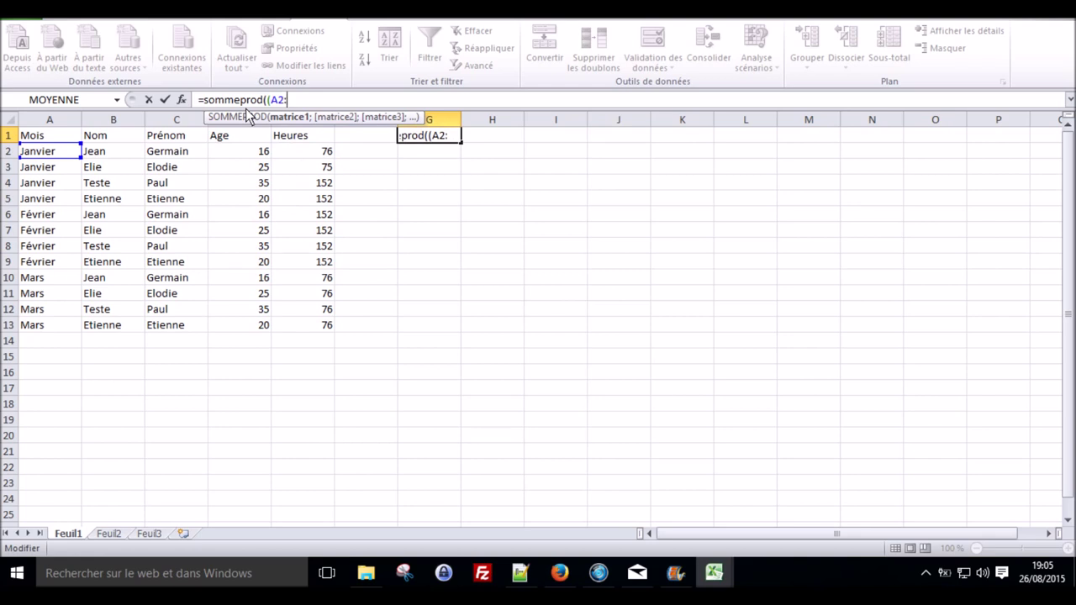
type("A")
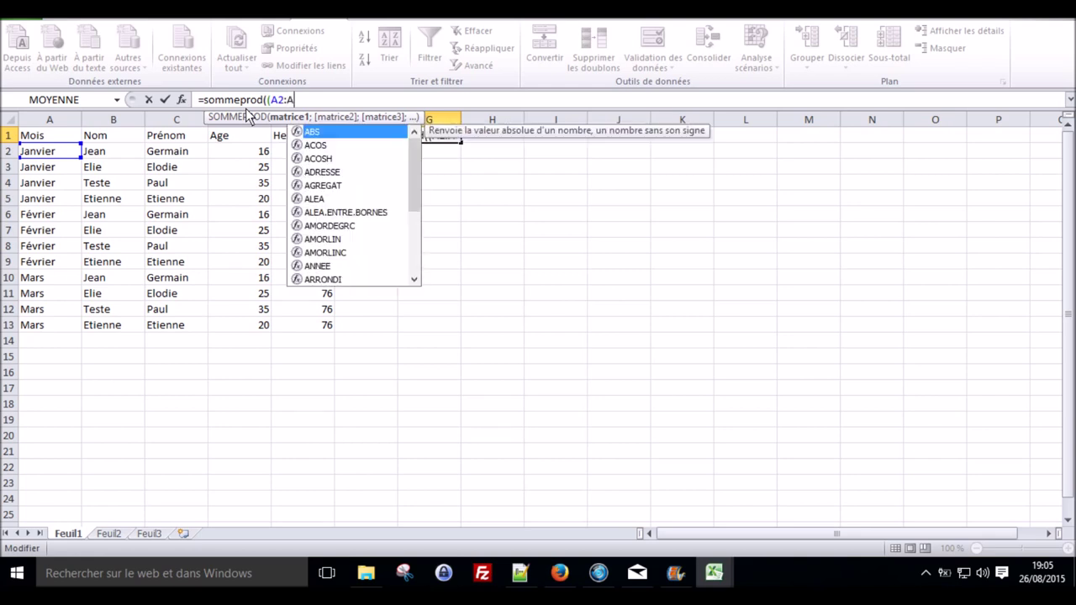
type("13")
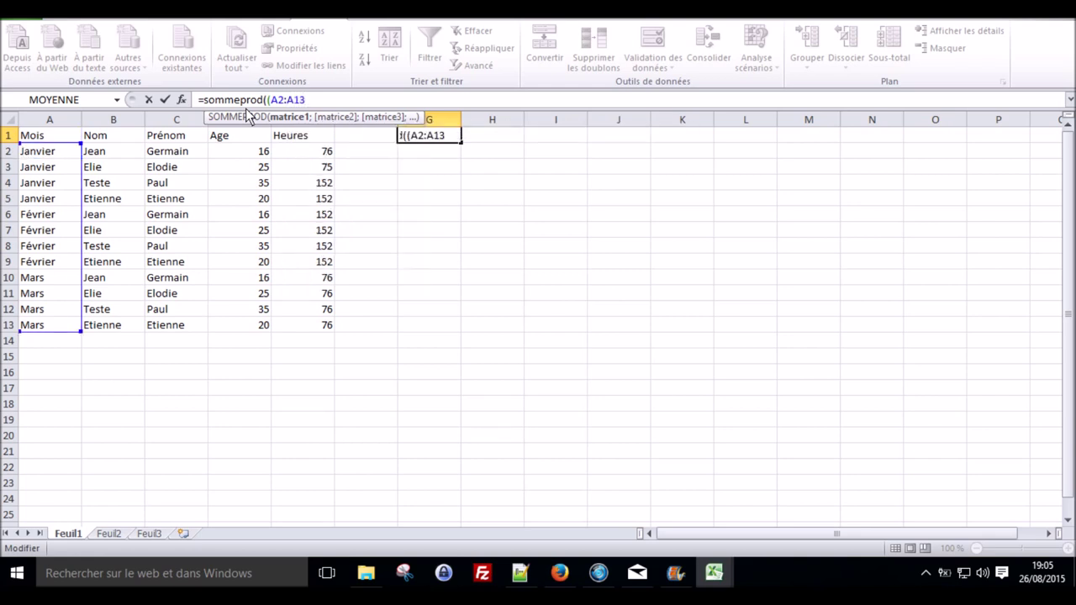
type("=\"")
type("Février\"")
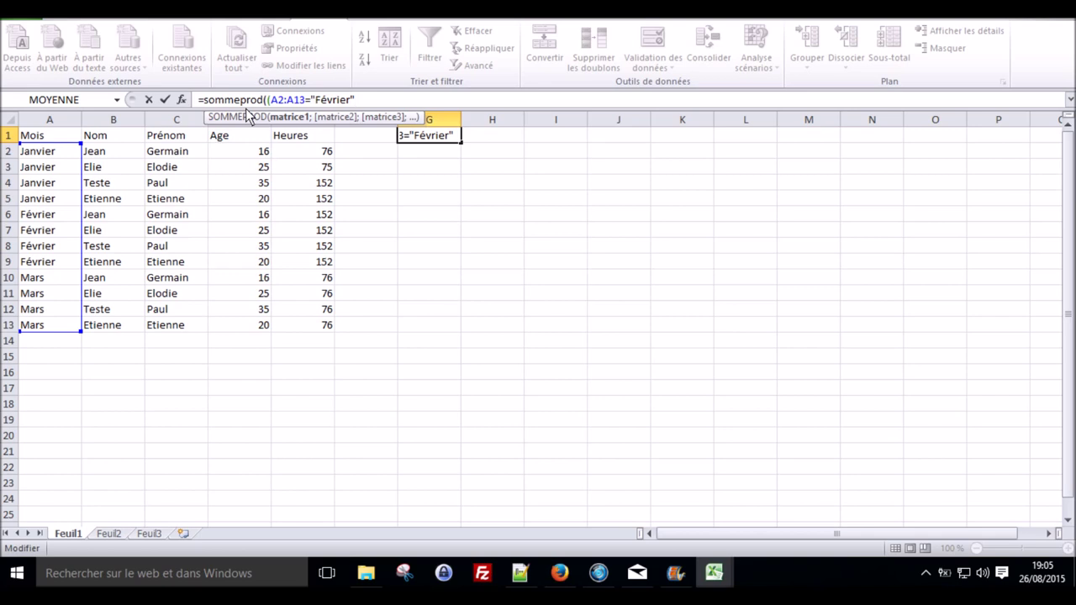
type(")")
type("*")
type("E2:")
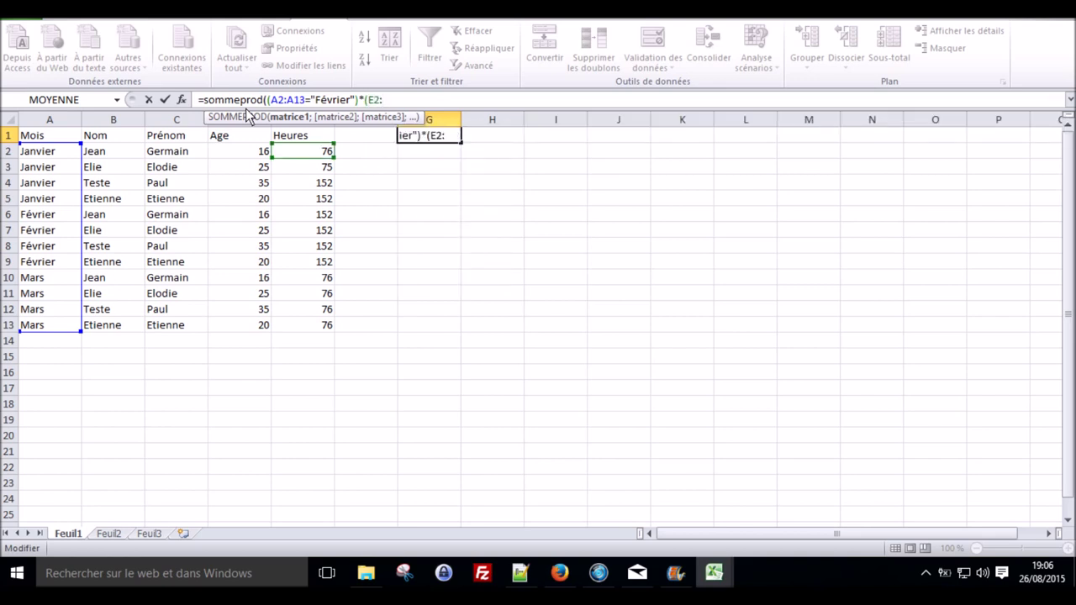
type("E13")
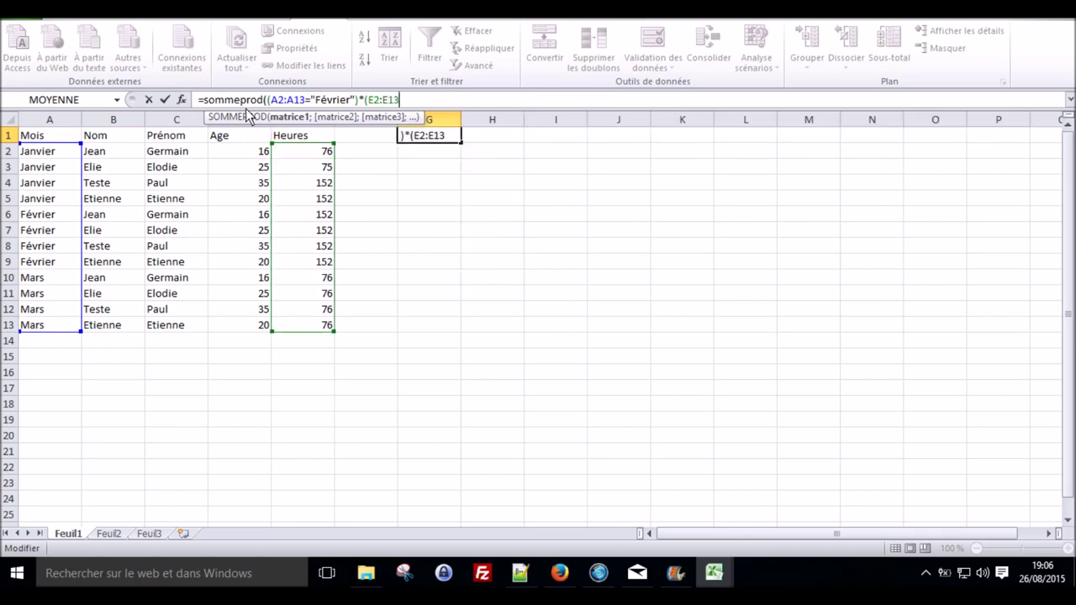
type("))")
key("Return")
key("Up")
key("Right")
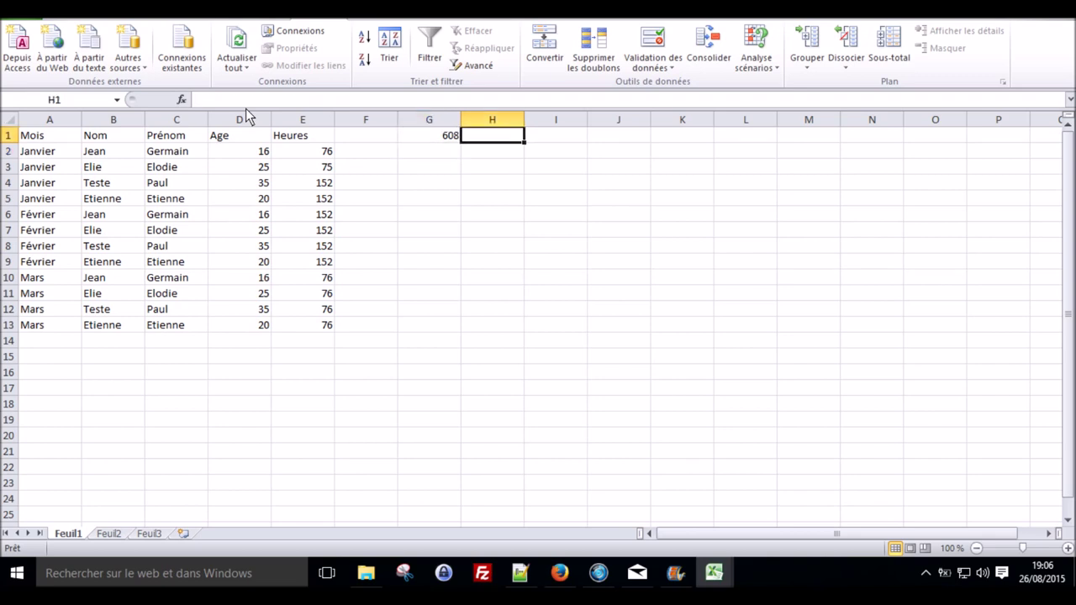
Step: Enter the month label Février in cell H1
type("Fév")
type("fri")
key("BackSpace")
key("BackSpace")
key("BackSpace")
type("ier")
key("BackSpace")
key("BackSpace")
key("BackSpace")
type("rie")
key("BackSpace")
type("ier")
key("Return")
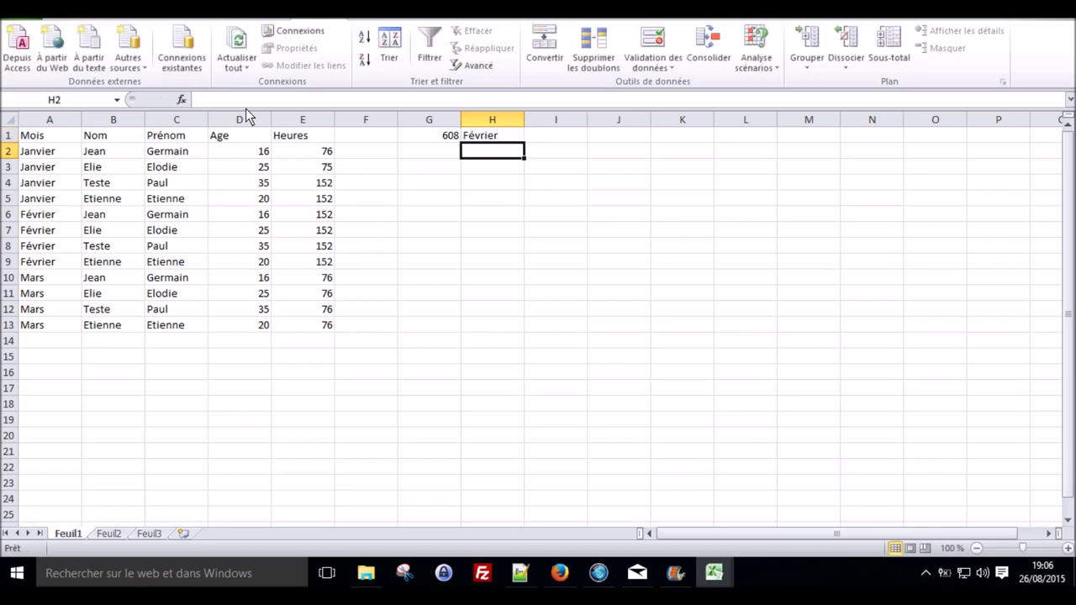
Step: Change the G1 formula's month criterion from Février to Mars, giving 304
left_click(433, 137)
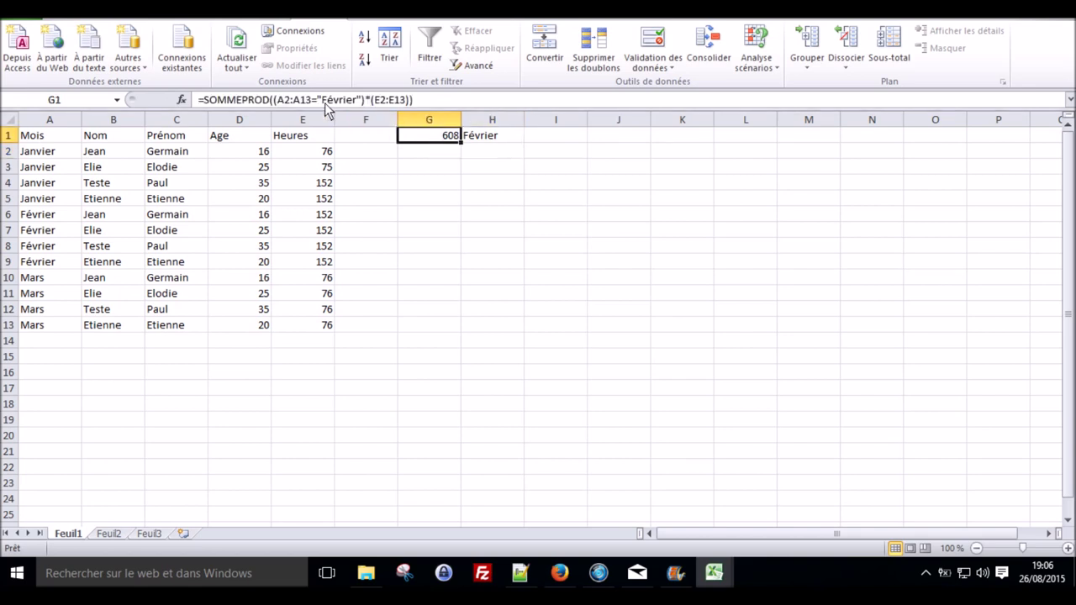
left_click_drag(322, 100, 358, 102)
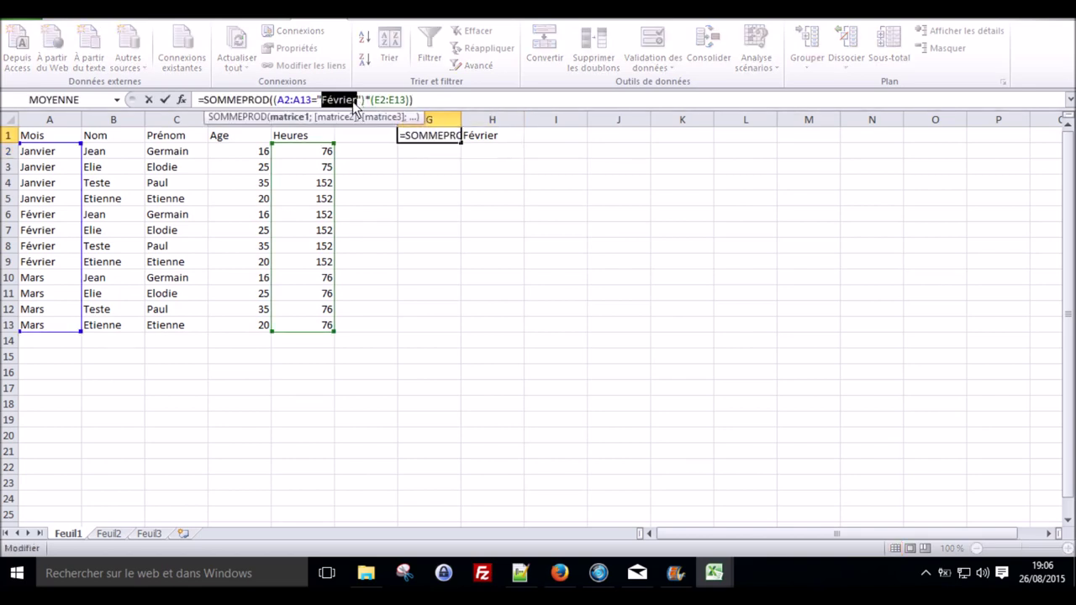
type("Mars")
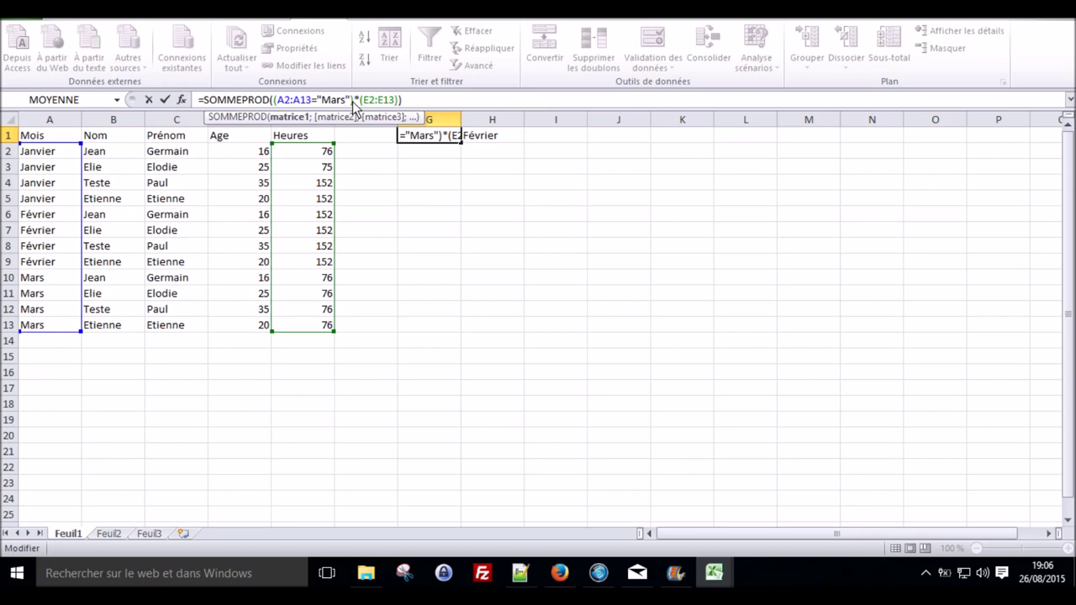
key("Return")
Step: Replace the H1 label with Mars, then clear cell H1
key("Up")
key("Right")
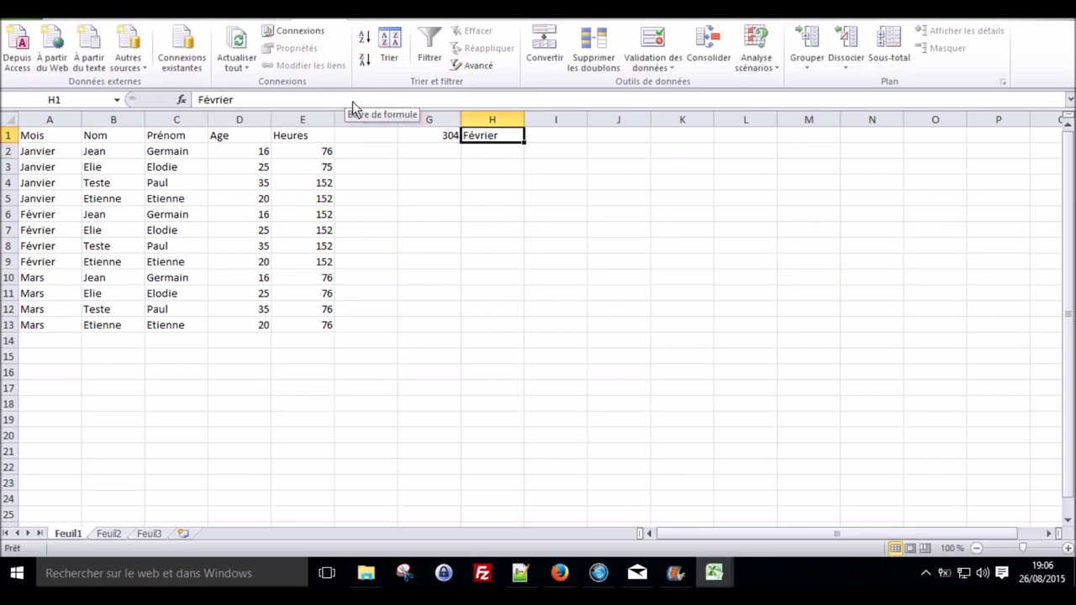
type("Mars")
key("Return")
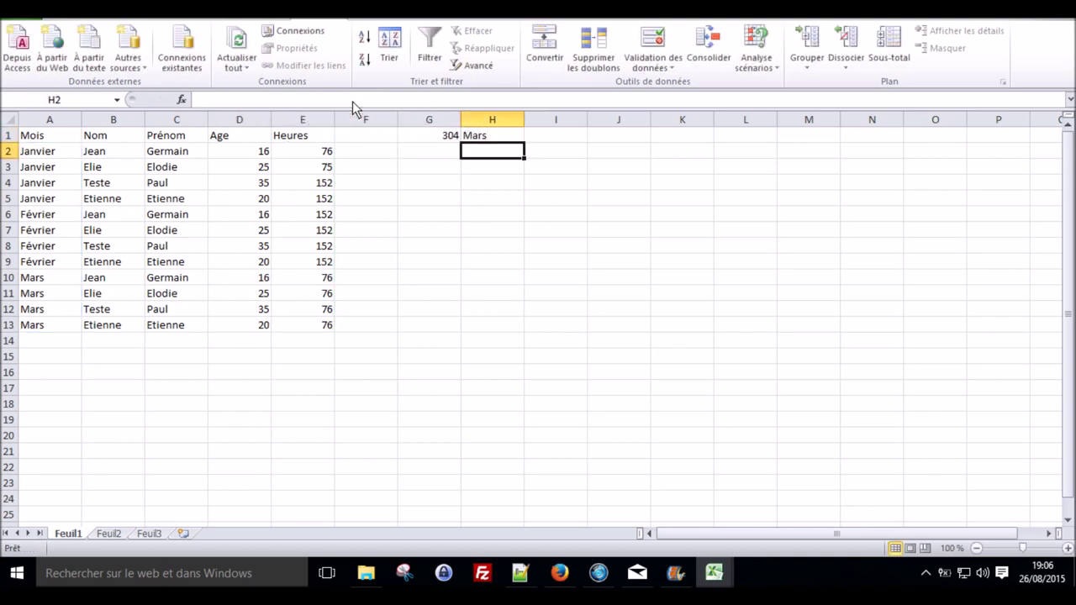
key("Up")
key("Delete")
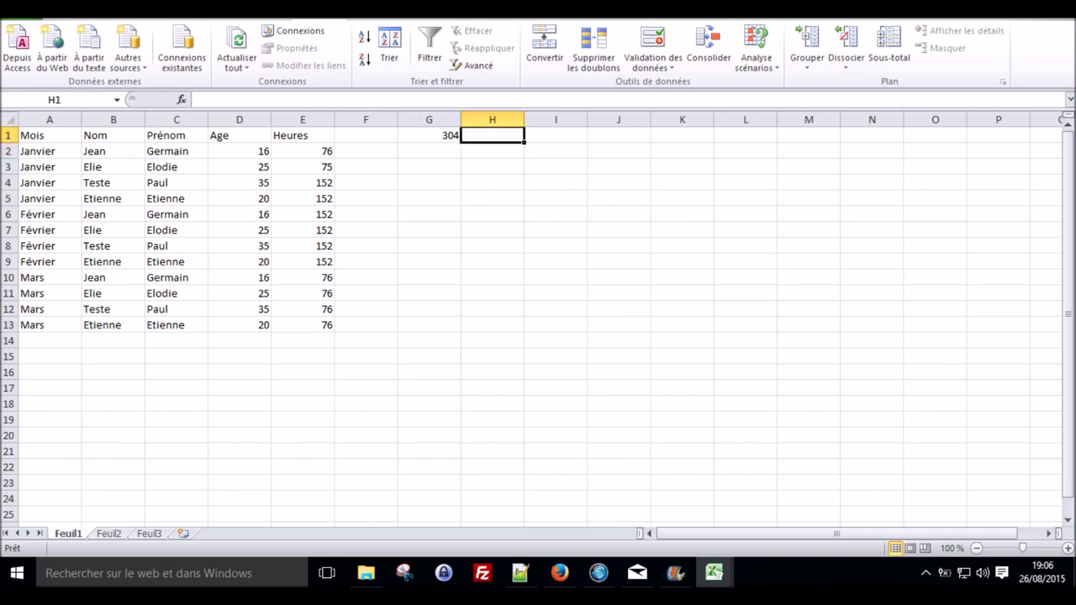
Step: Add a list validation to H1 with source Janvier;Février;Mars;Avril;Mai;Juin
left_click(673, 40)
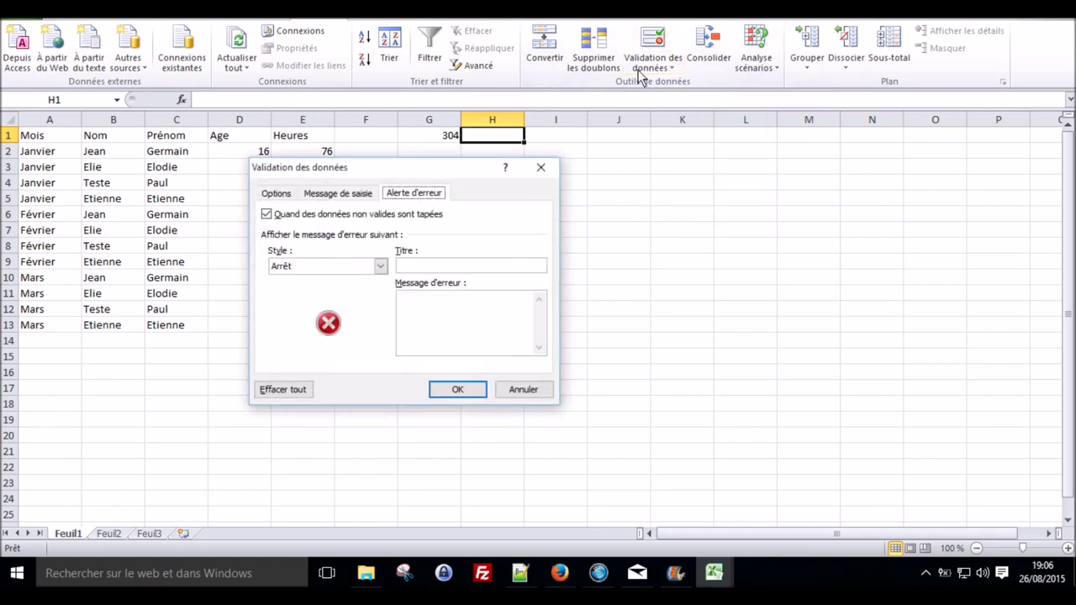
left_click(290, 195)
left_click(317, 245)
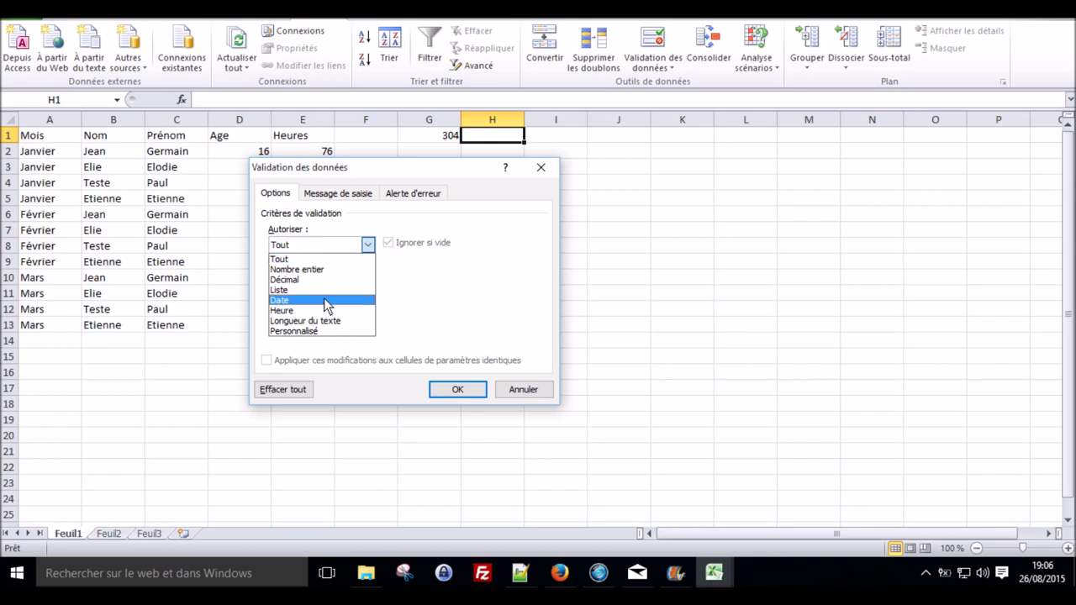
left_click(324, 290)
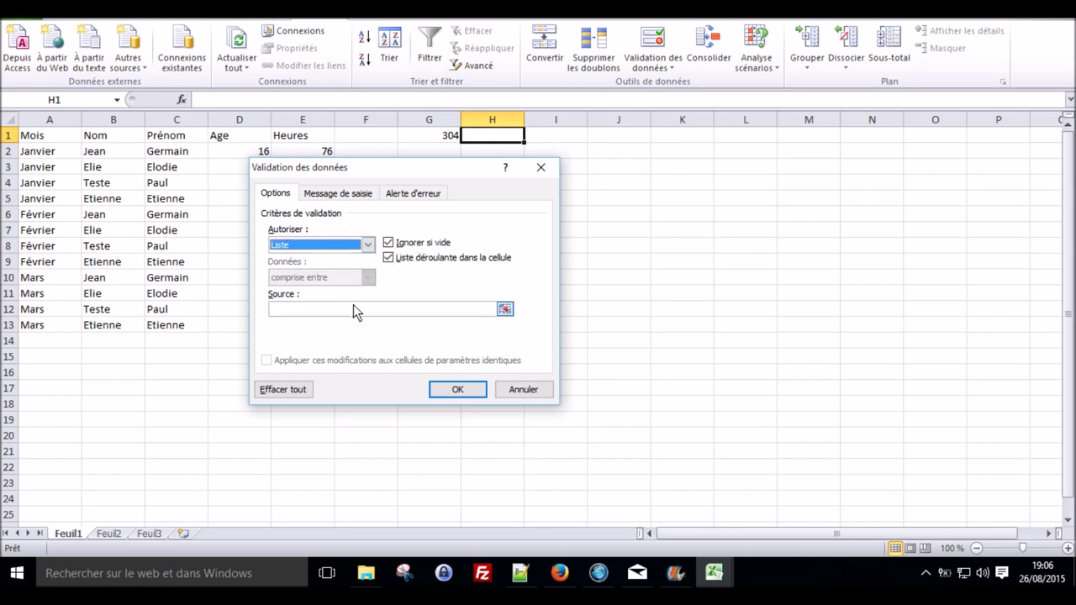
left_click(354, 308)
type("Janvier;Février;Mars;Avril")
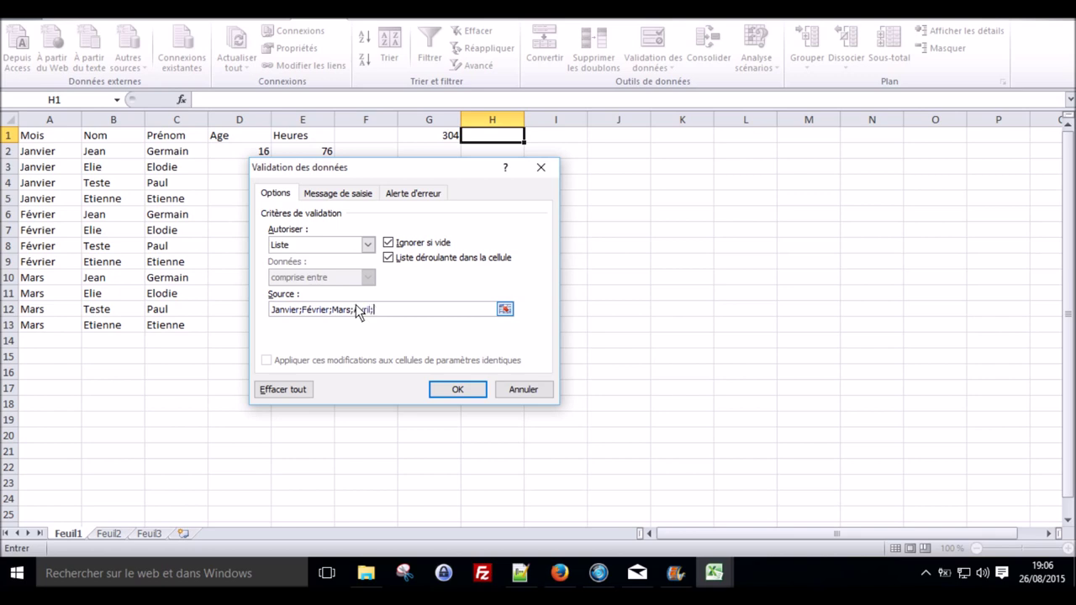
type("i")
type(";Av")
key("BackSpace")
key("BackSpace")
type("Juin")
key("Return")
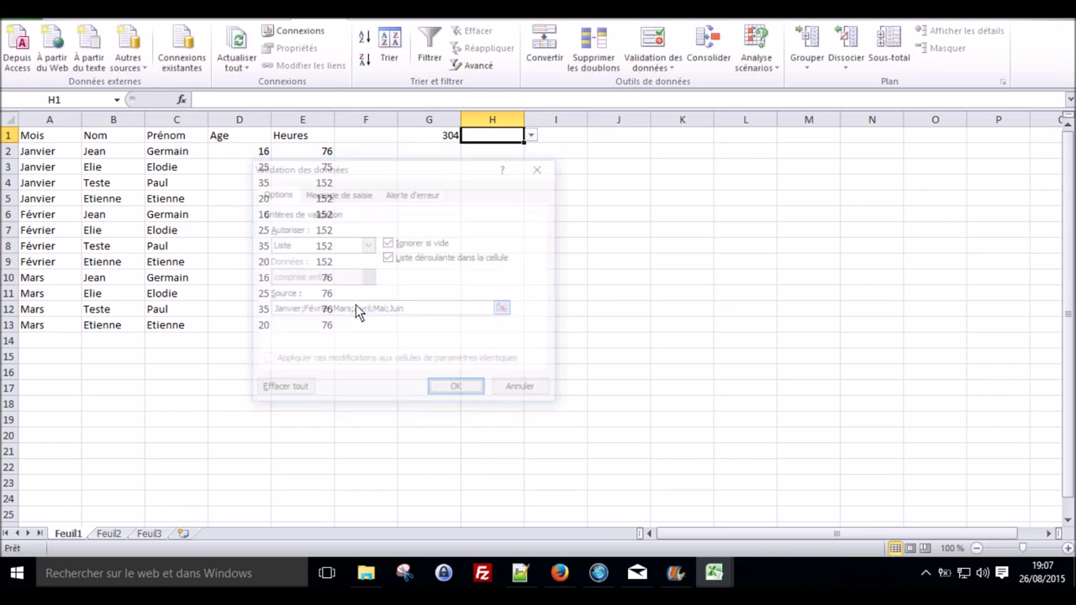
left_click(561, 140)
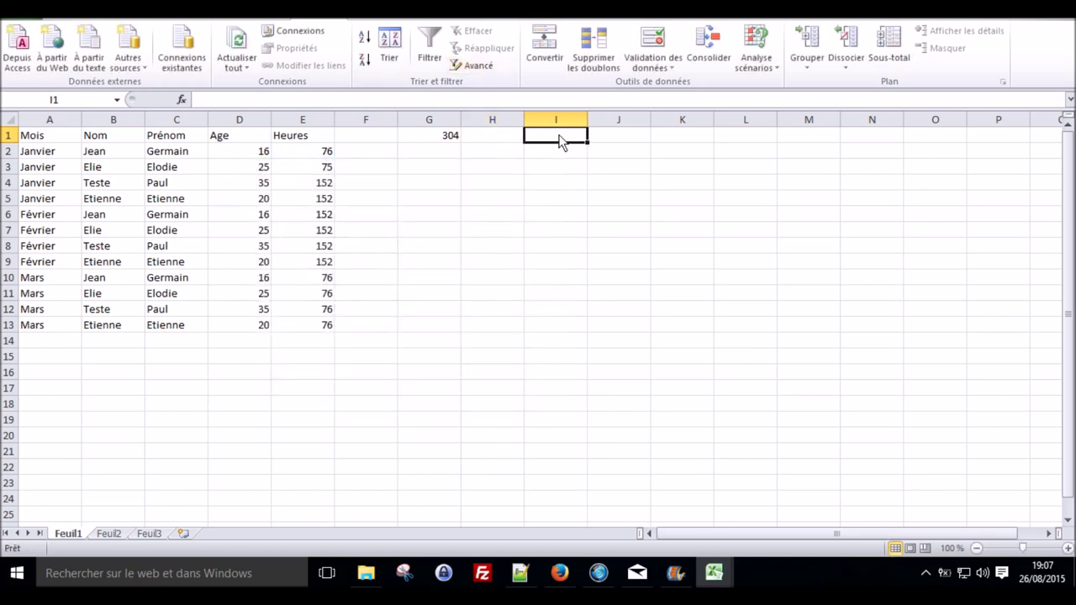
Step: Add a list validation to I1 offering the names Jean, Elie, Teste and Etienne
right_click(556, 137)
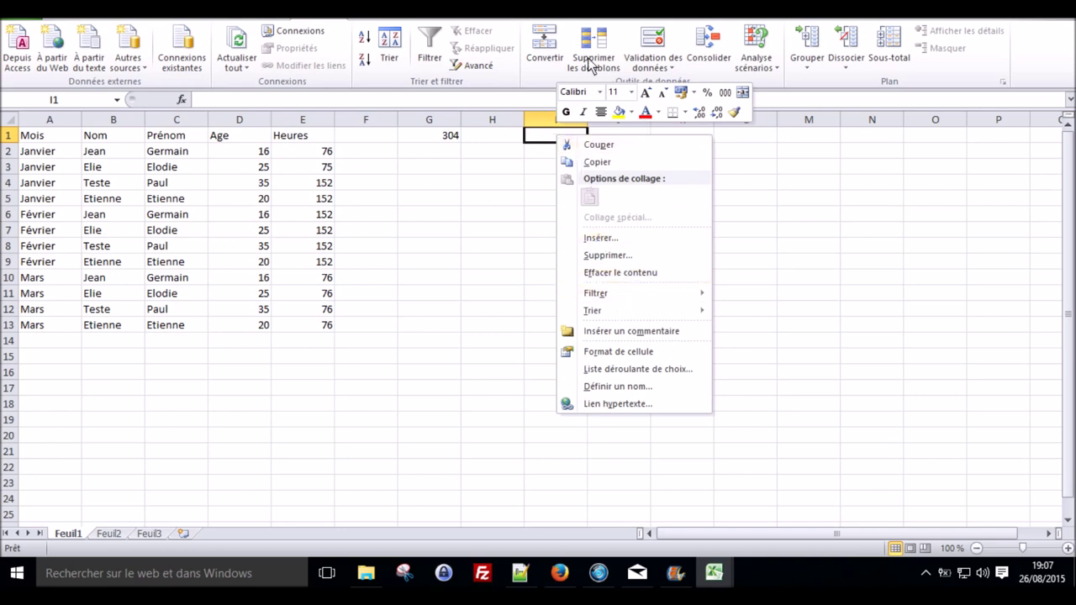
left_click(660, 49)
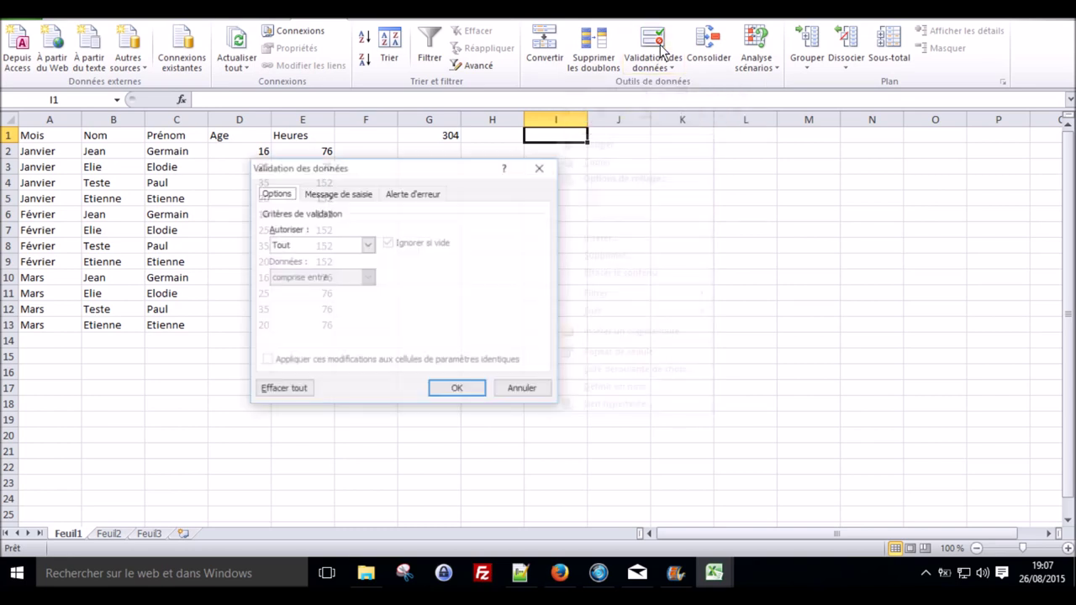
left_click(331, 246)
left_click(326, 287)
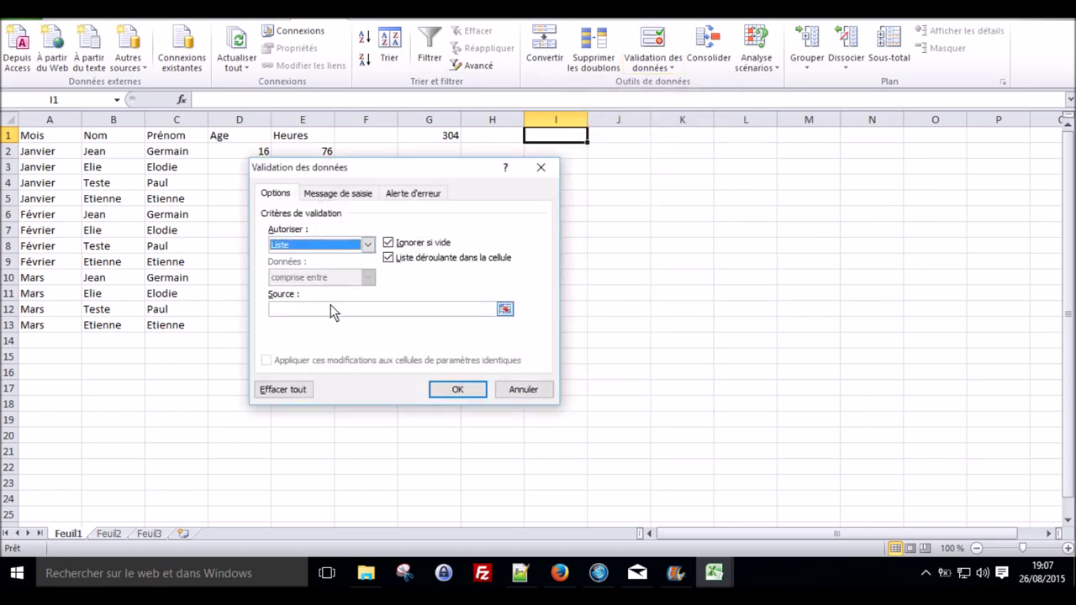
left_click(331, 307)
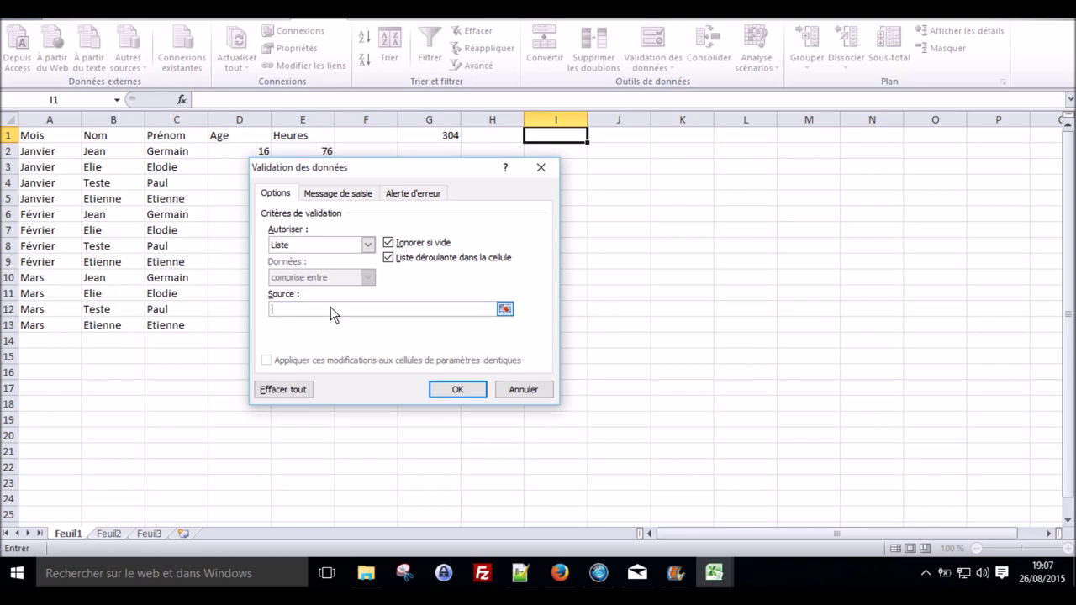
type("Jean;Elie;Teste;Etienne")
key("Return")
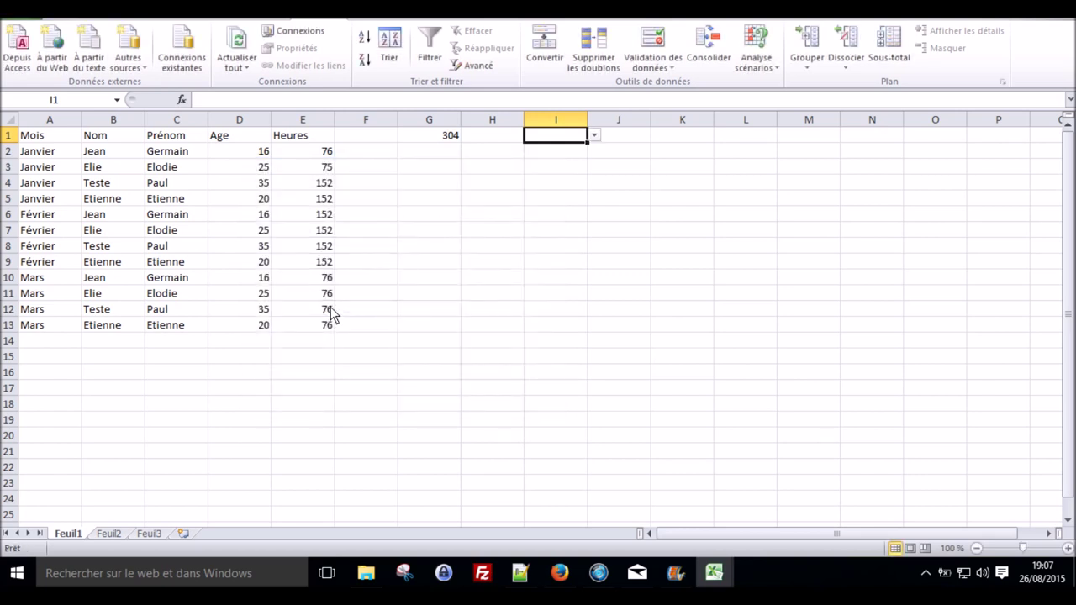
left_click(427, 135)
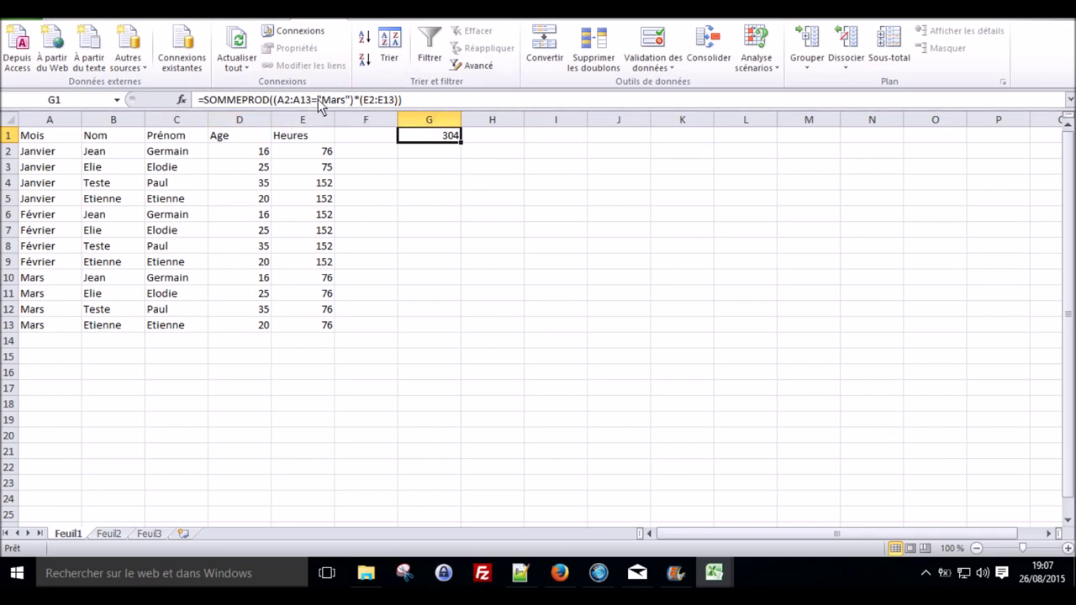
Step: Change G1 to =SOMMEPROD((A2:A13=H1)*(B2:B13=I1)*(E2:E13)), replacing the fixed Mars
left_click_drag(318, 100, 350, 100)
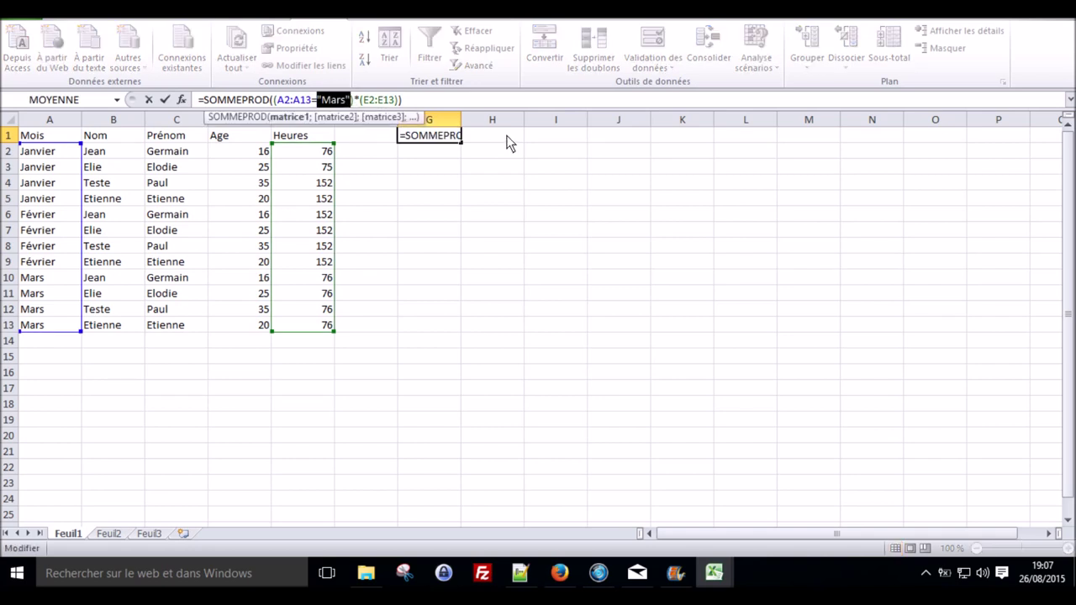
type("H")
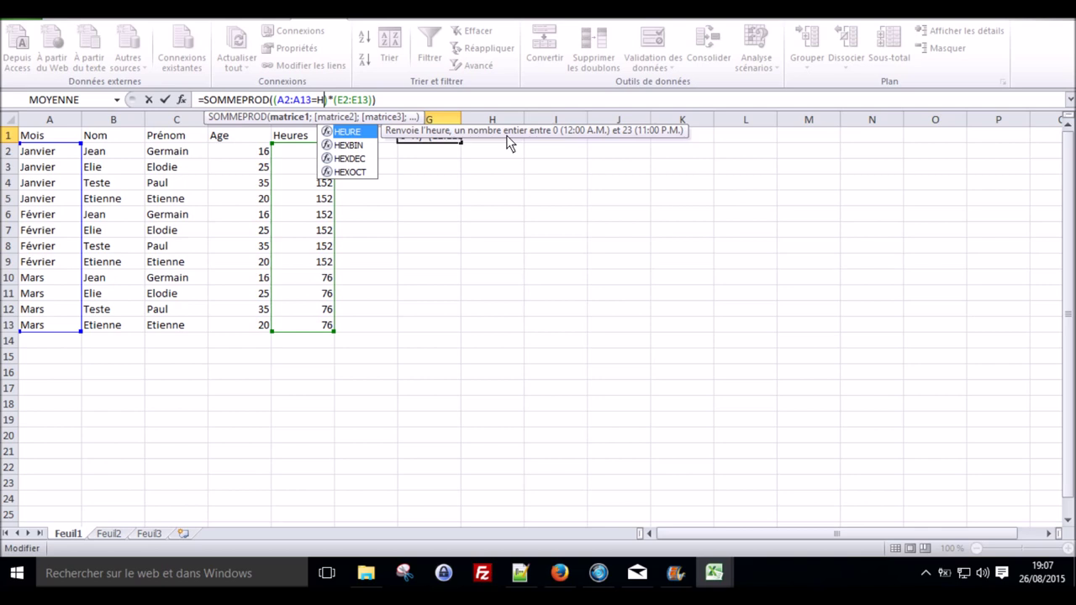
type("1)")
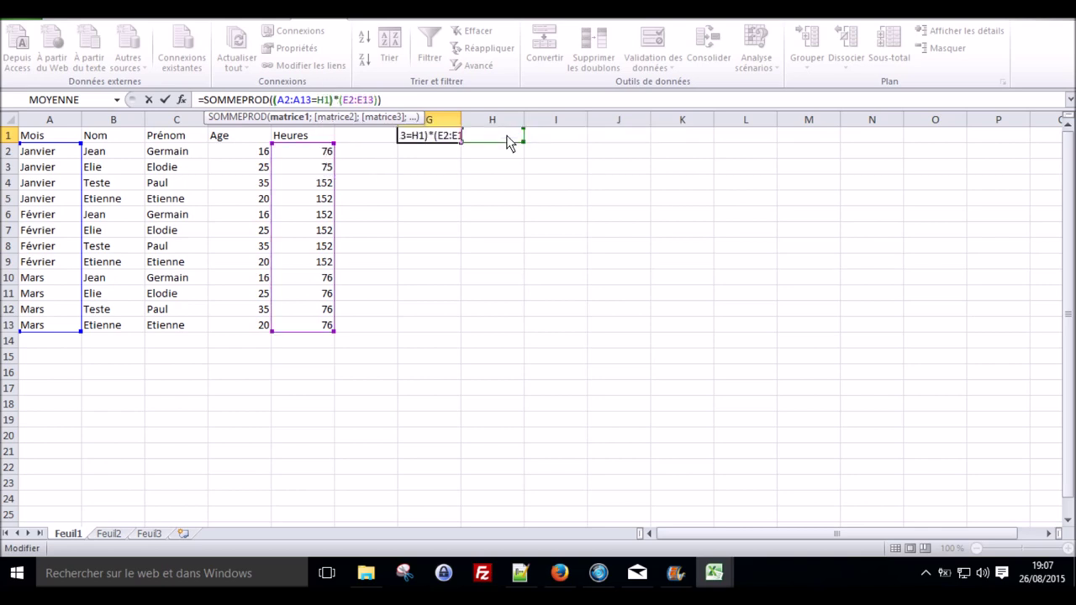
type("*(")
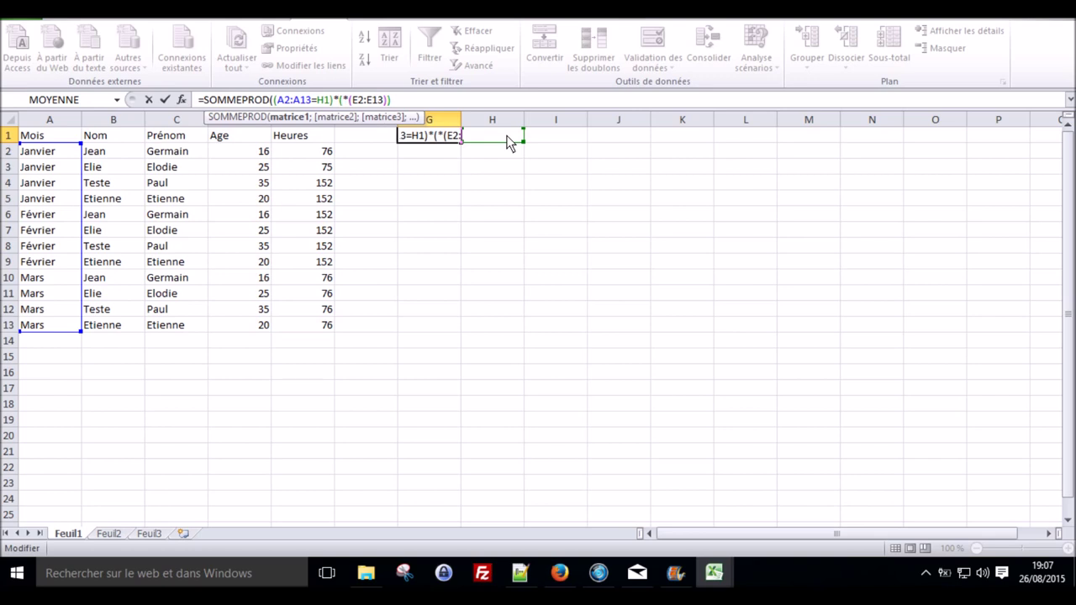
type("B2")
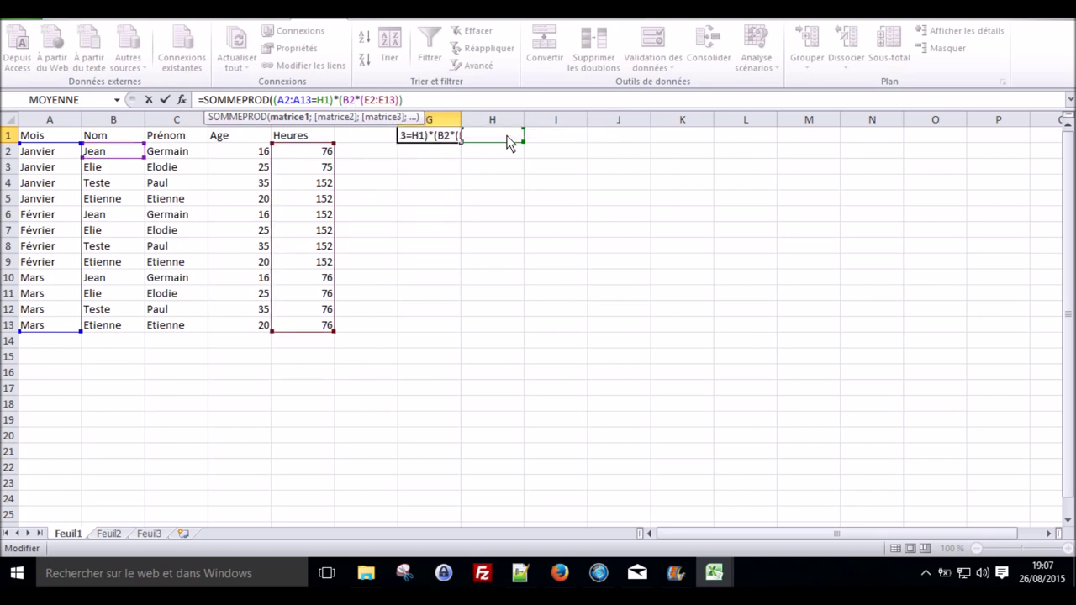
type(":")
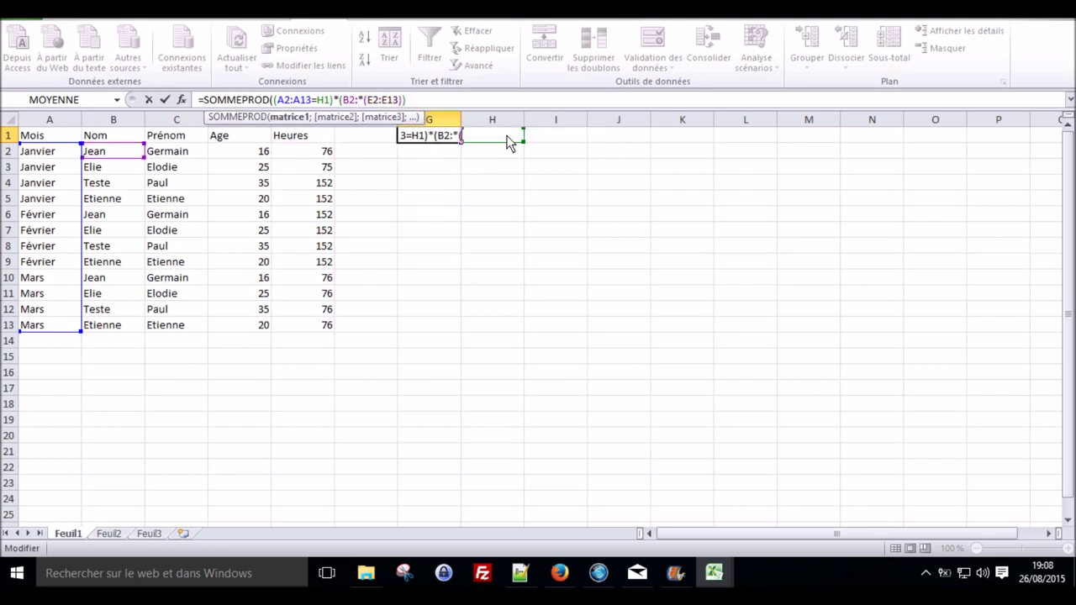
type("B13")
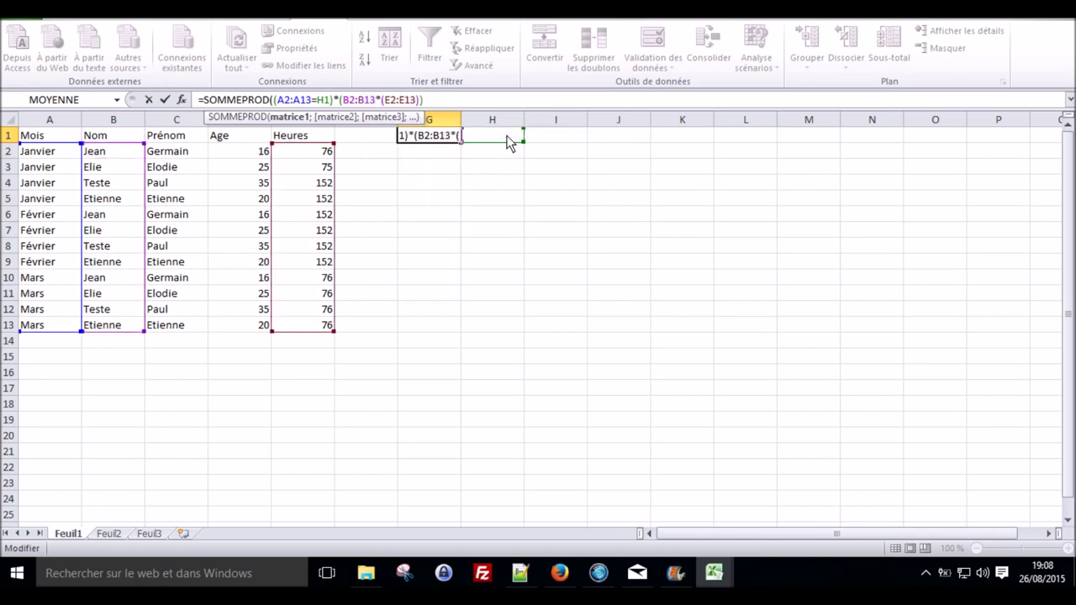
type("=I1")
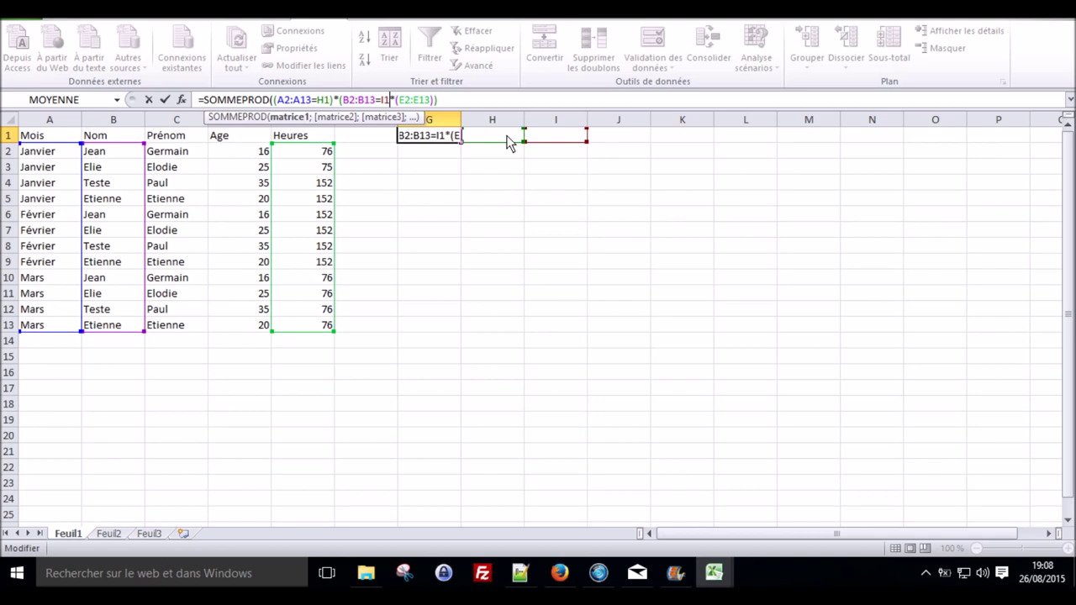
type(")")
key("Return")
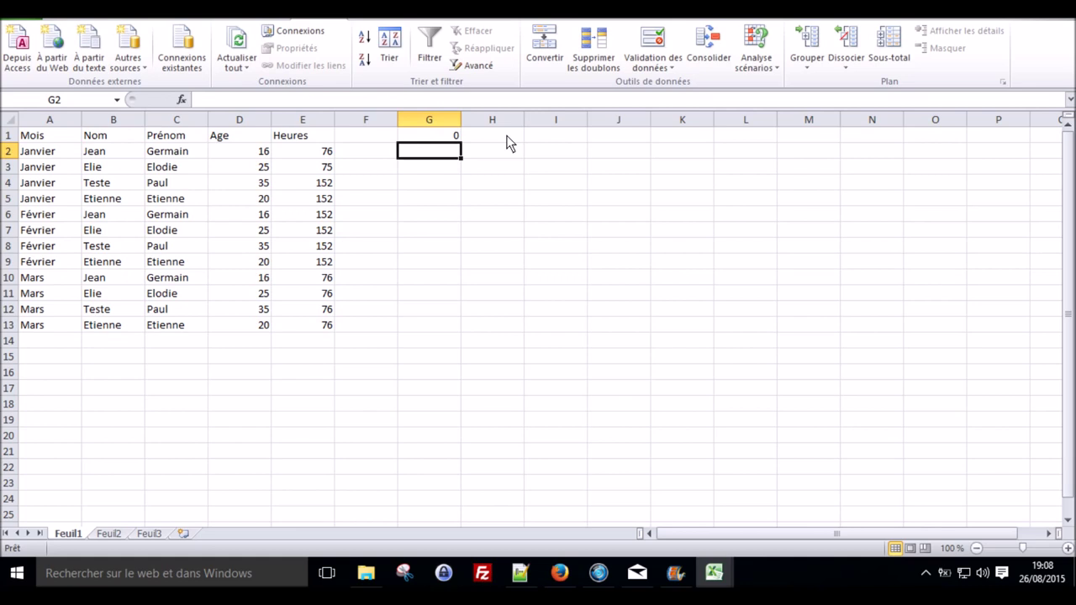
left_click(508, 137)
left_click(531, 135)
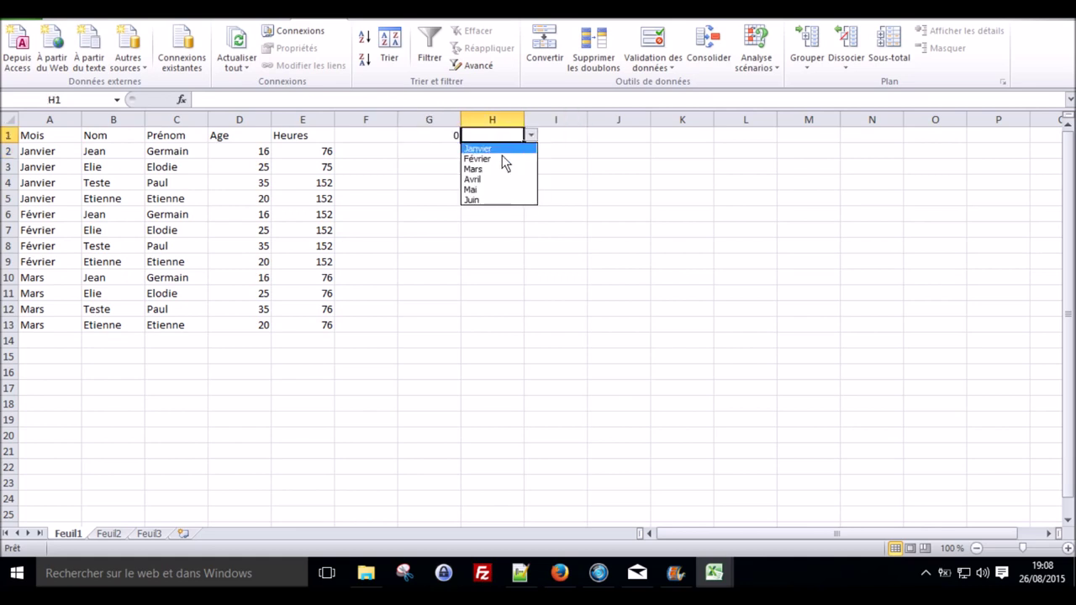
left_click(500, 158)
left_click(563, 134)
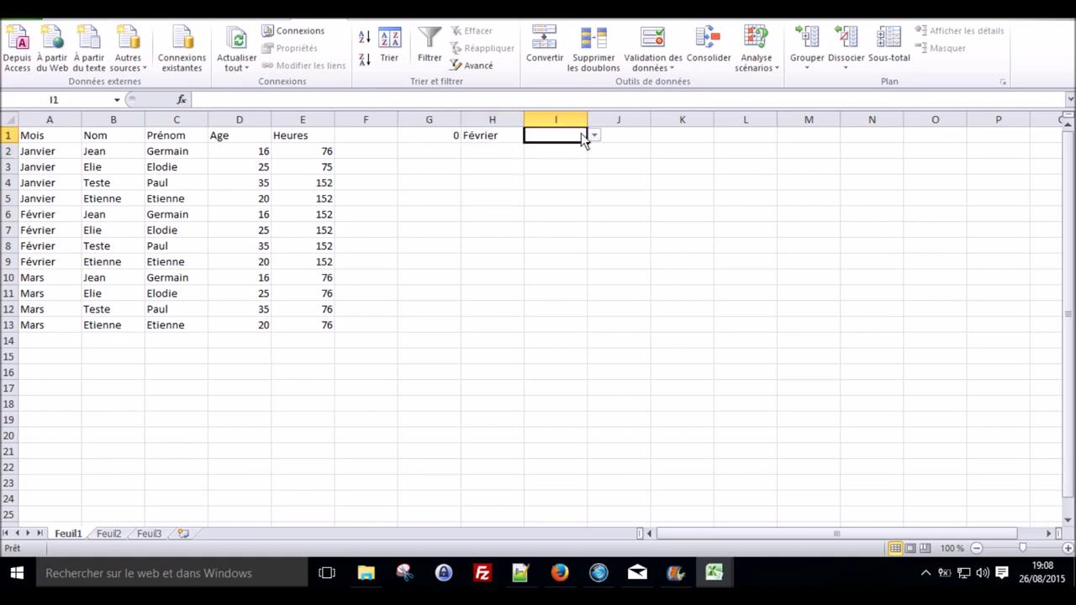
left_click(594, 136)
left_click(579, 148)
left_click(455, 143)
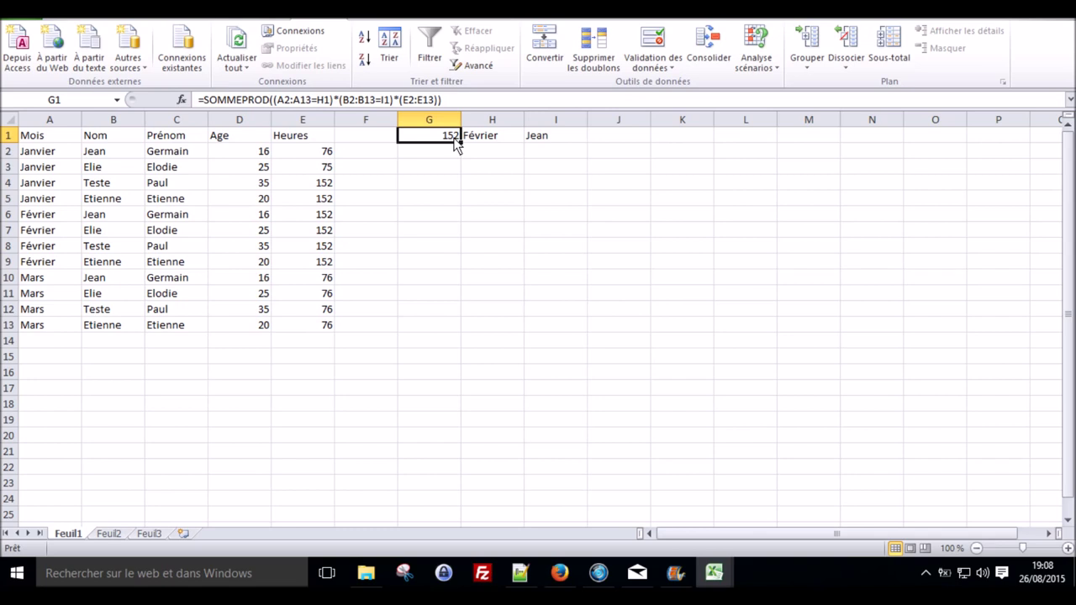
left_click(545, 137)
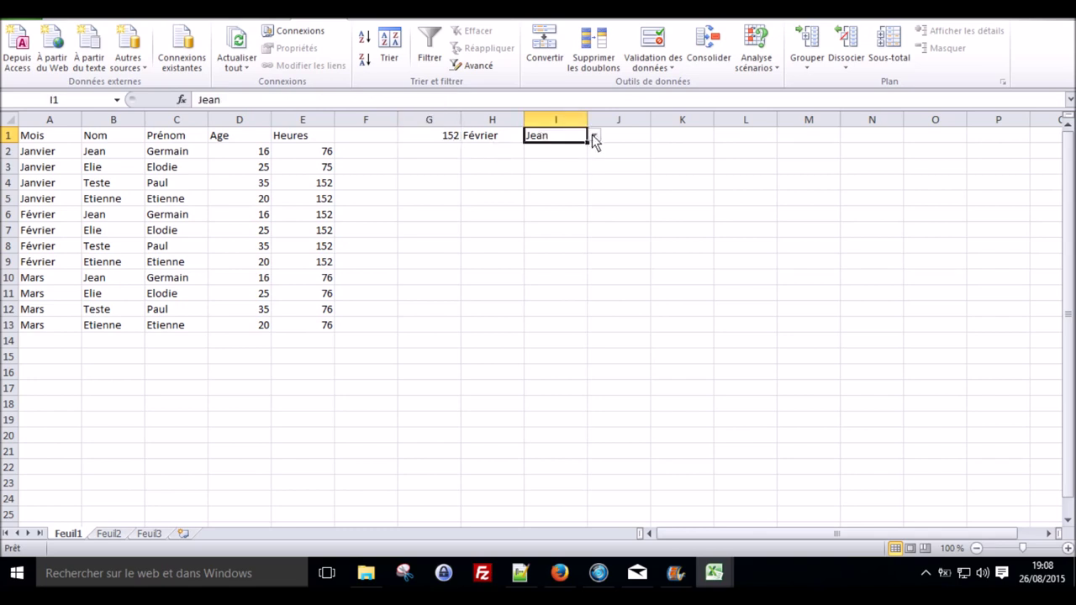
left_click(594, 136)
left_click(571, 158)
left_click(594, 135)
key("Escape")
left_click(511, 143)
left_click(533, 136)
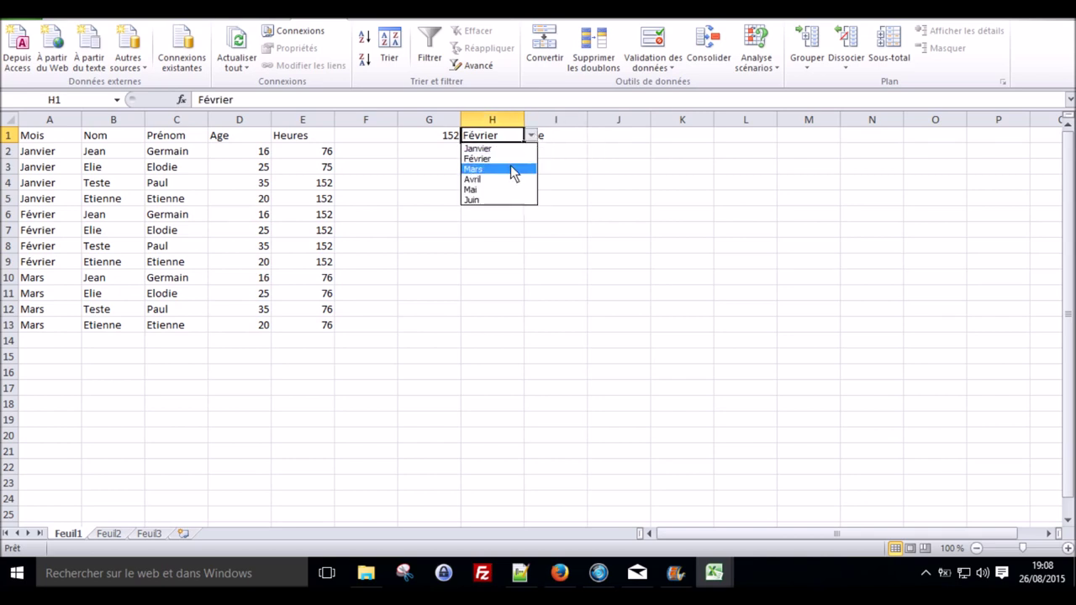
left_click(513, 171)
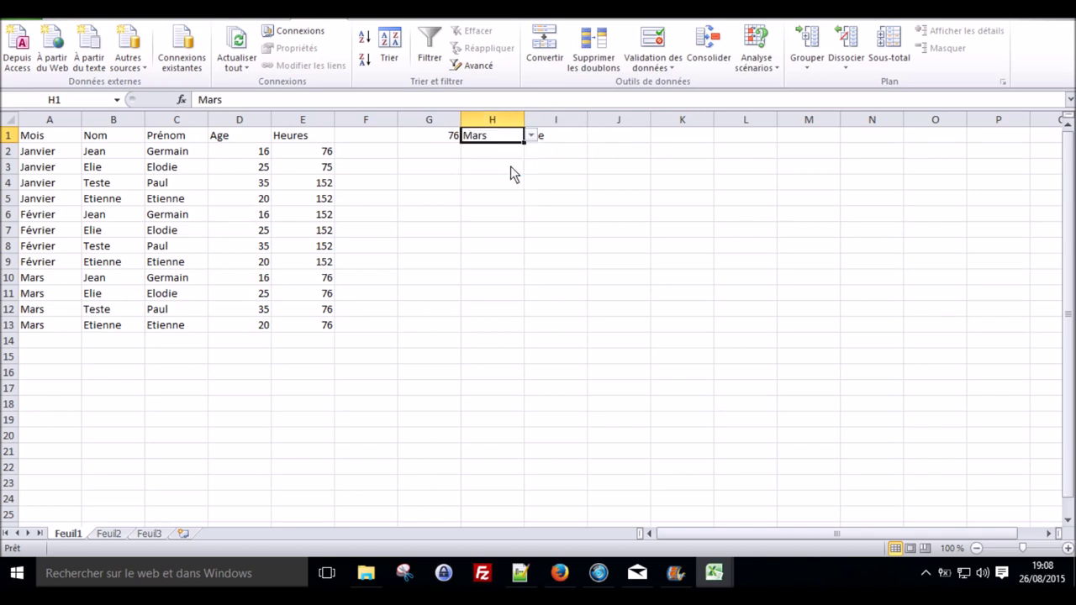
left_click(530, 137)
left_click(491, 151)
left_click(340, 198)
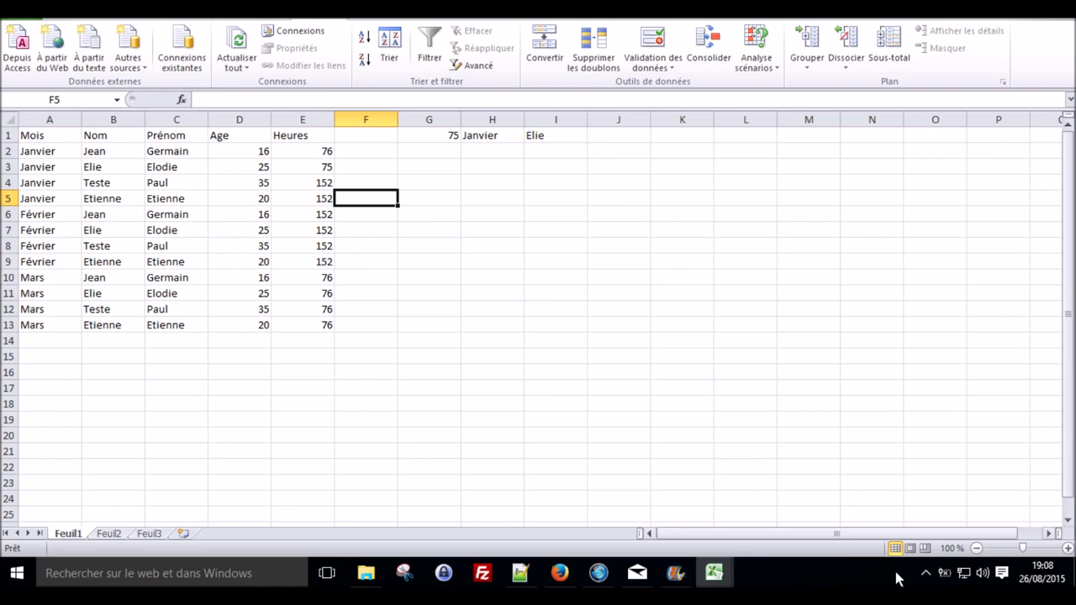
left_click(922, 573)
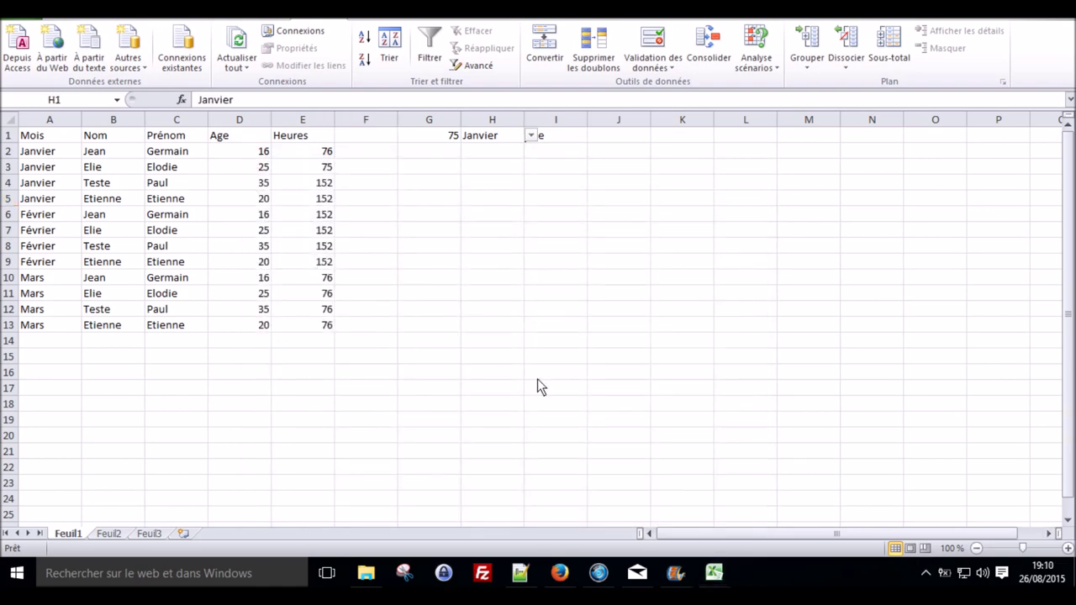
Step: Enter the header Service in F1, with Compta in F2 and Cuisine in F3
left_click(356, 139)
type("Service")
key("Return")
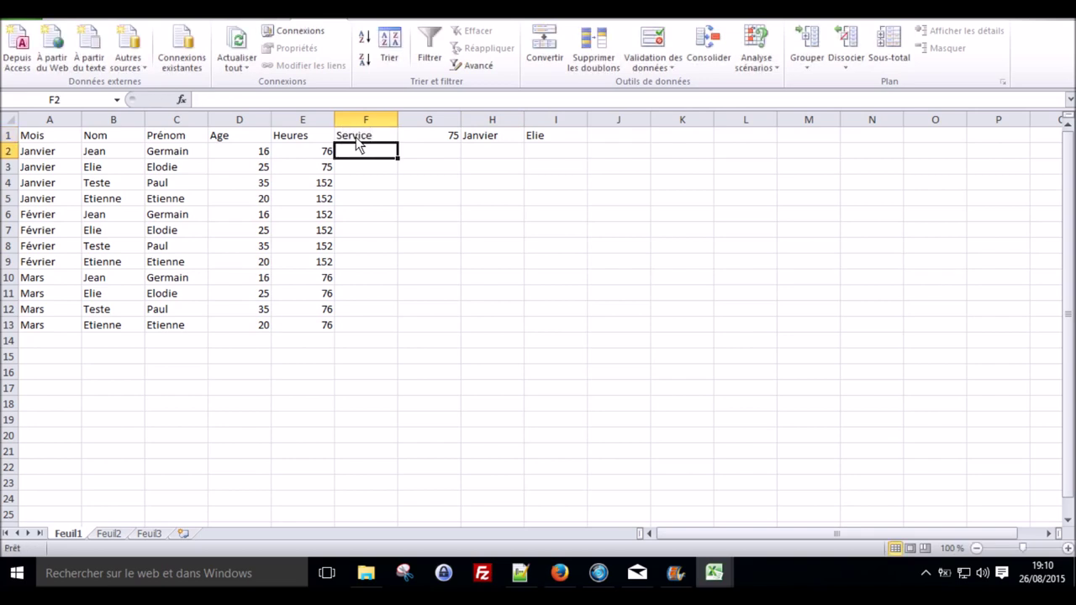
type("Compta")
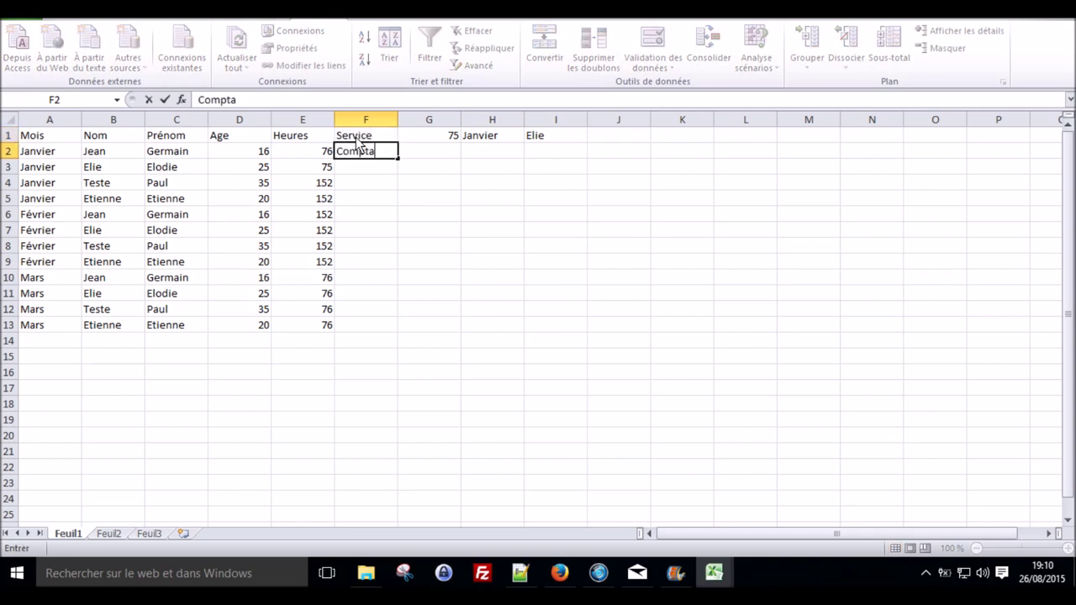
key("Return")
type("Cuisine")
key("Return")
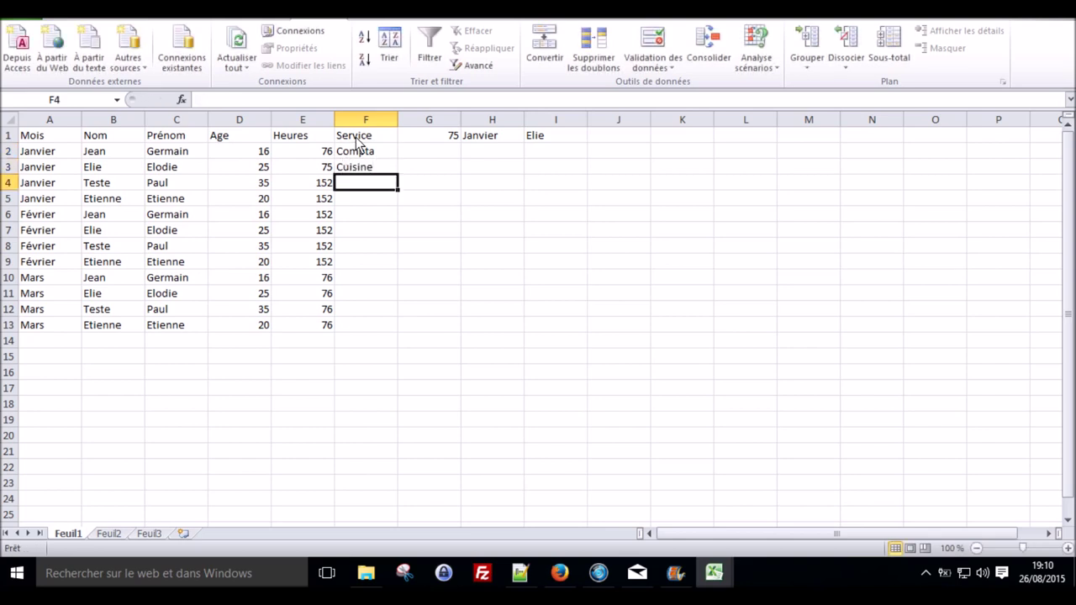
Step: Enter Compta in F4 and Direction in F5
type("Com")
key("BackSpace")
type("ta")
key("BackSpace")
key("BackSpace")
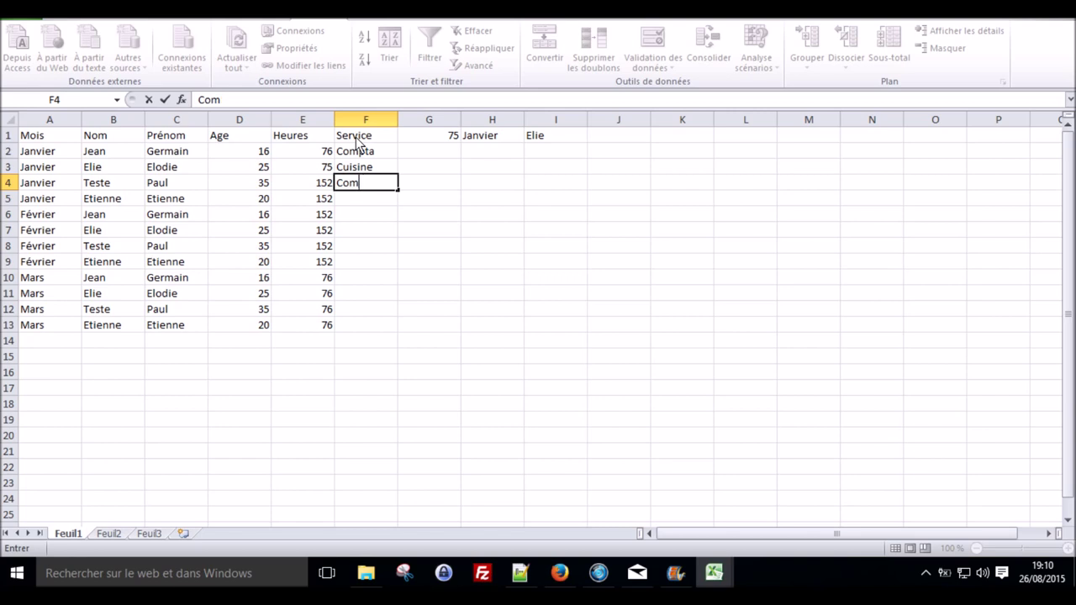
type("pa")
key("BackSpace")
type("ta")
key("Return")
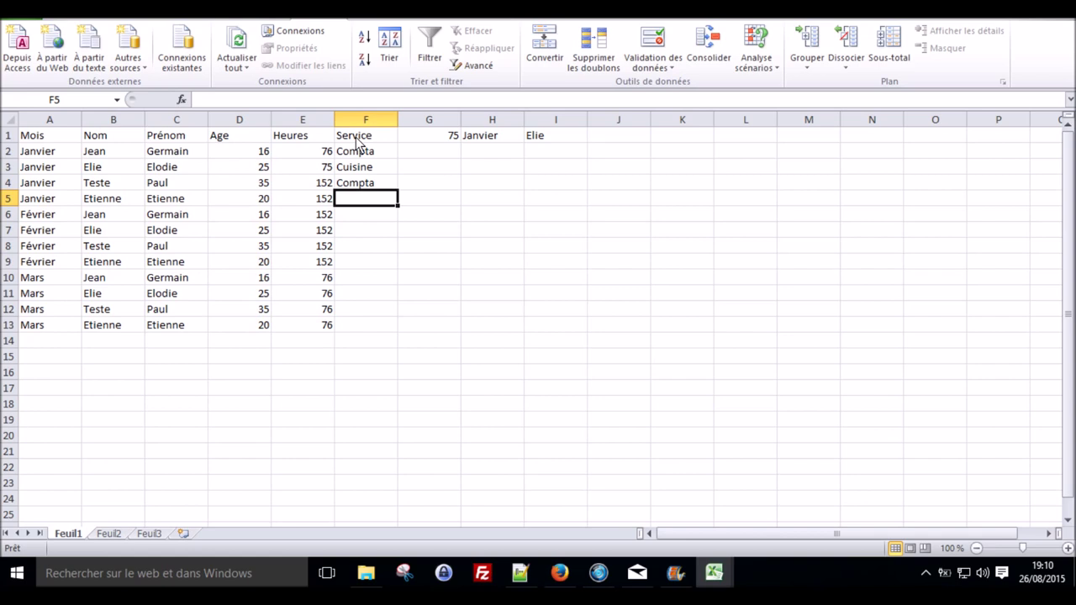
type("C")
key("BackSpace")
type("Direction")
key("Return")
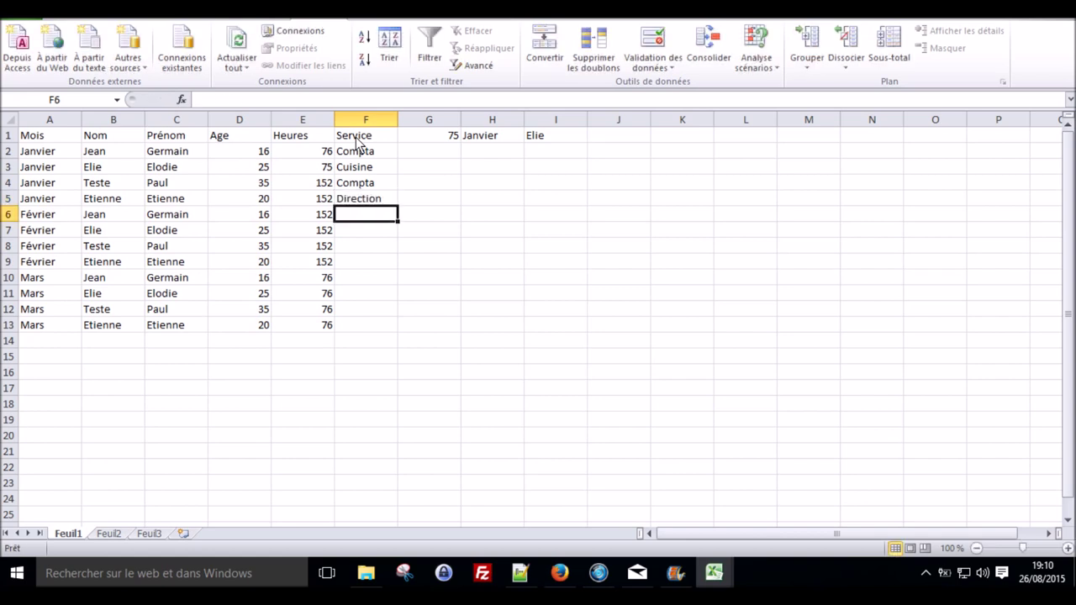
Step: Copy the services in F2:F5 into F6:F9 and F10:F13
left_click_drag(358, 151, 370, 202)
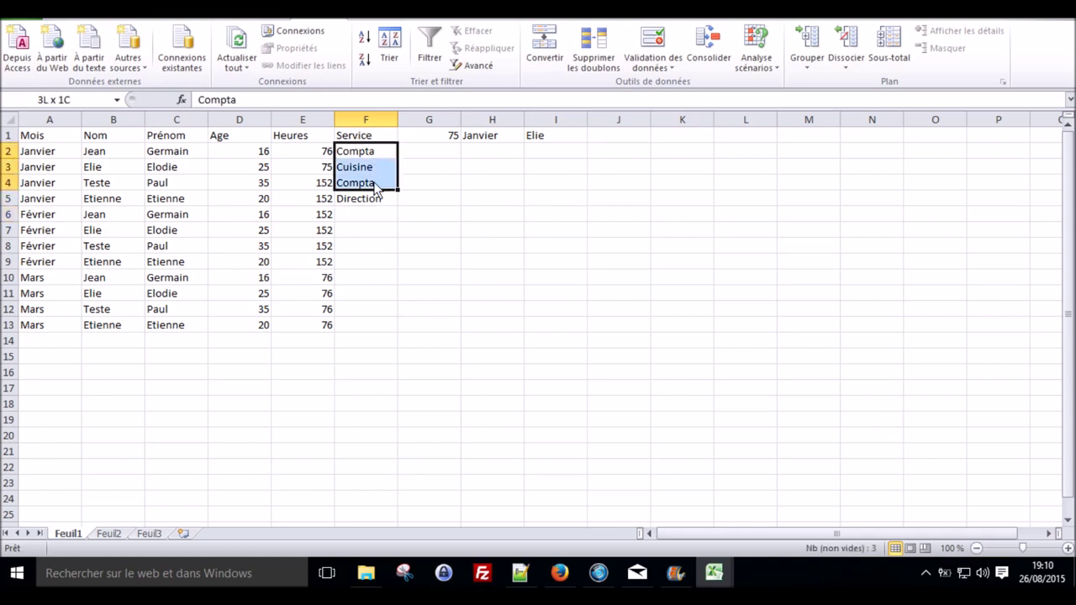
key("ctrl+c")
left_click(365, 217)
key("ctrl+v")
left_click(356, 277)
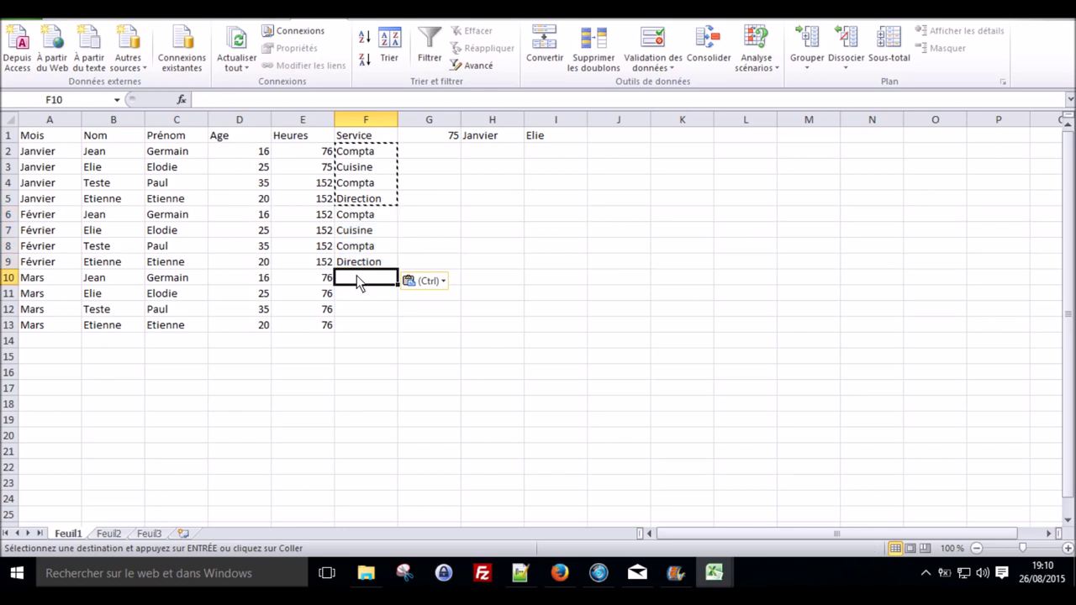
key("ctrl+v")
left_click(530, 137)
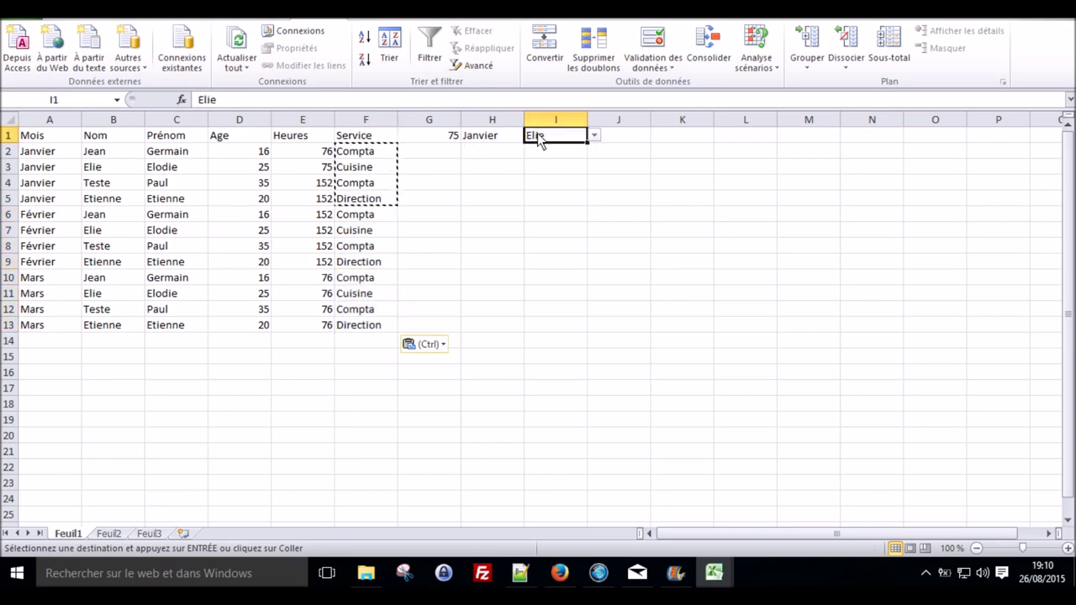
Step: Replace I1's validation list source with Compta;Direction;Cuisine
right_click(539, 134)
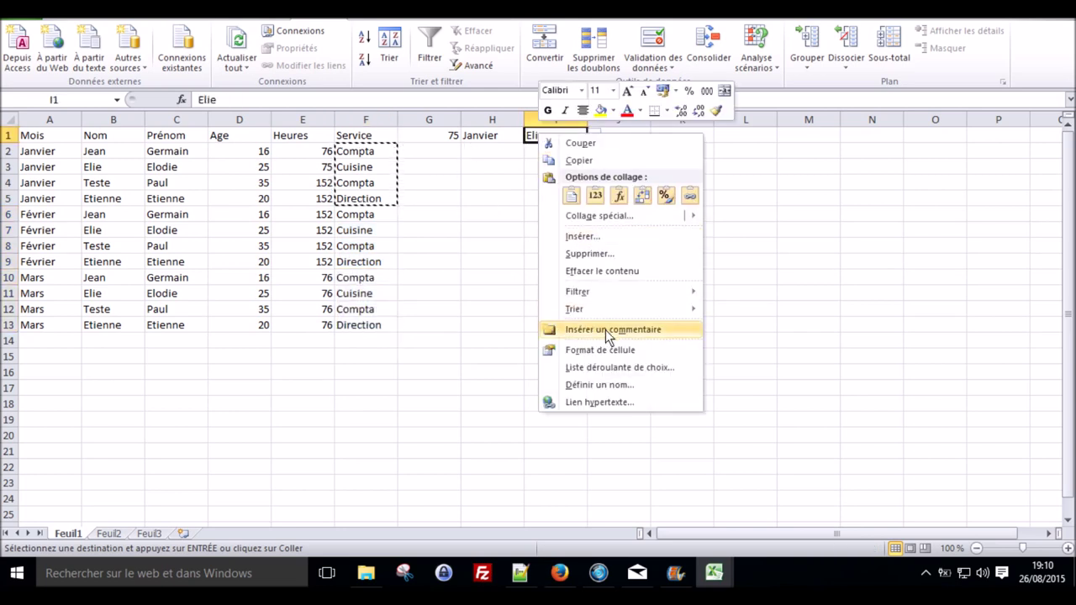
left_click(654, 42)
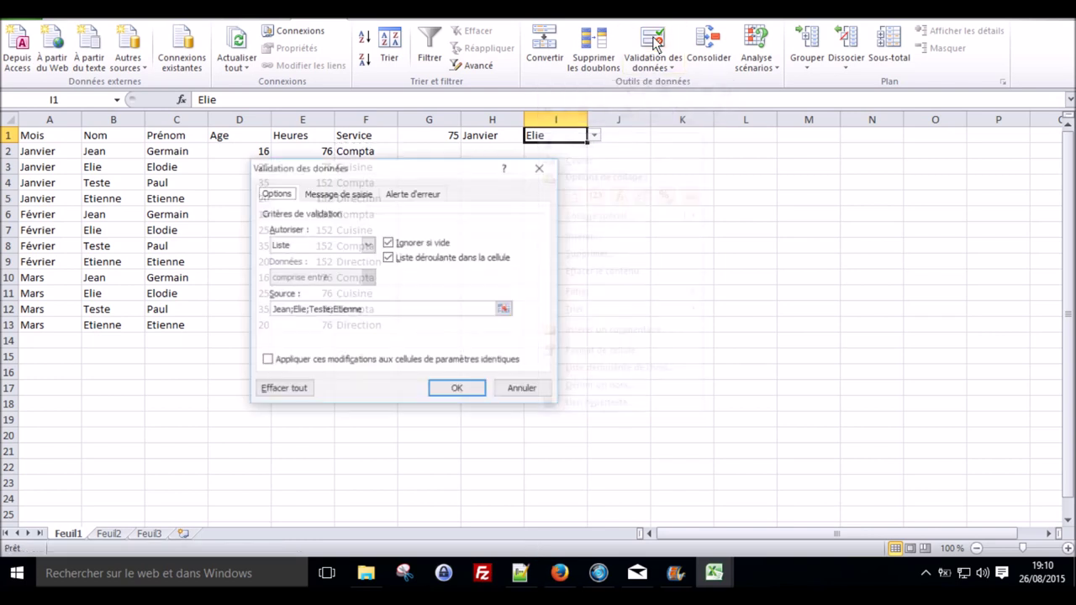
left_click_drag(391, 313, 226, 307)
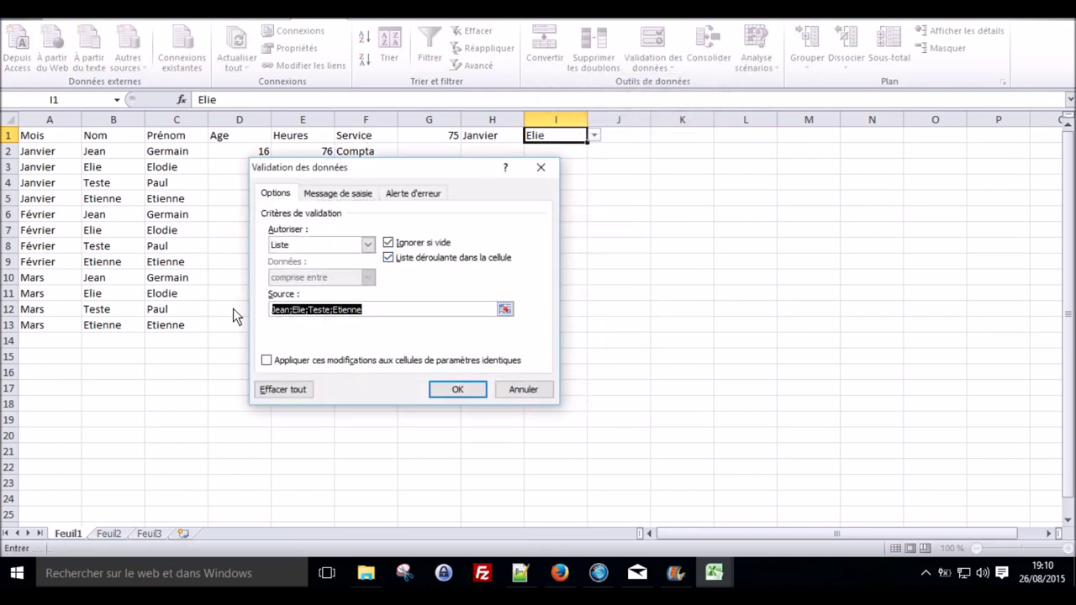
type("Compta;Directi")
type("on;Cuisine")
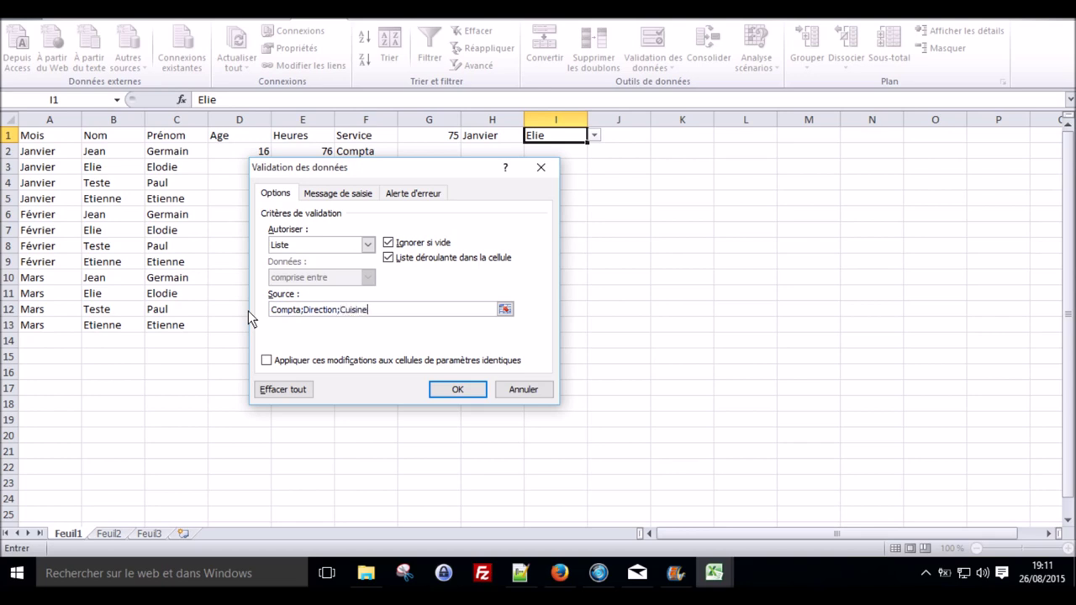
left_click(452, 391)
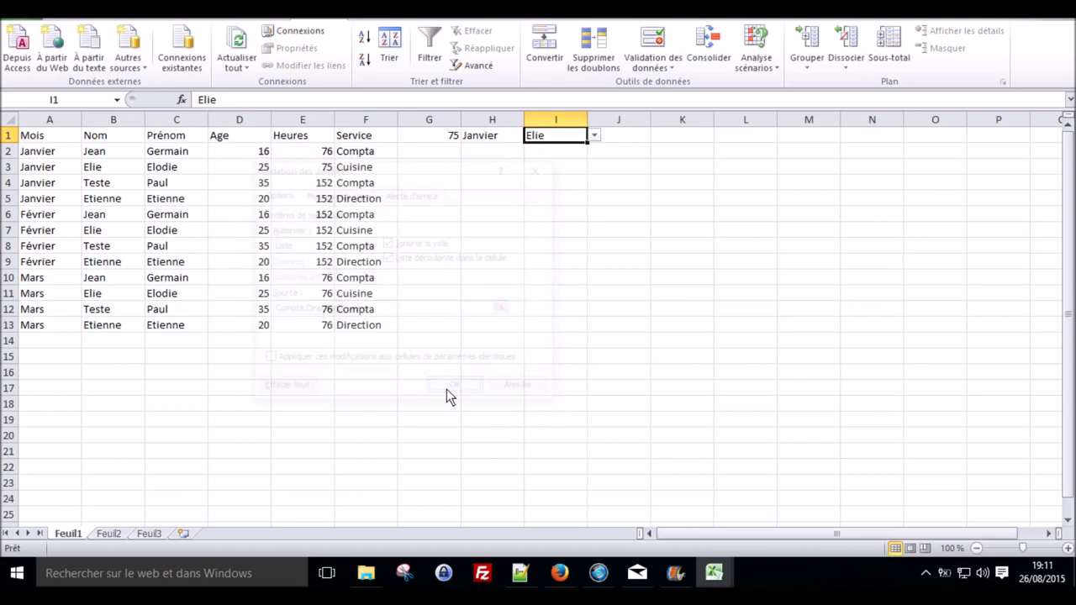
left_click(452, 139)
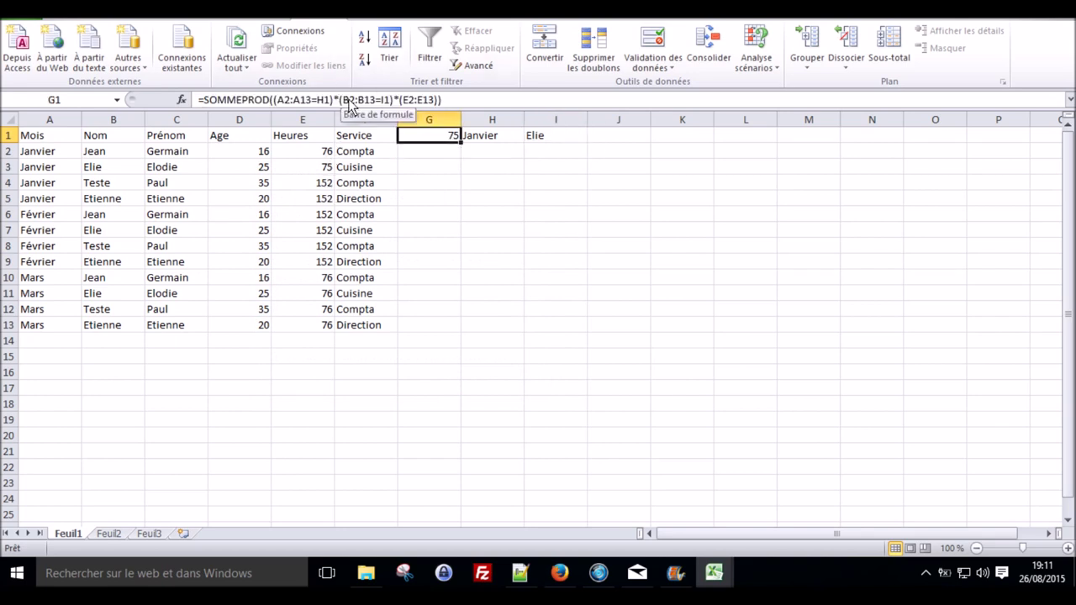
Step: Change the B2:B13 range in G1's formula to F2:F13
left_click(348, 101)
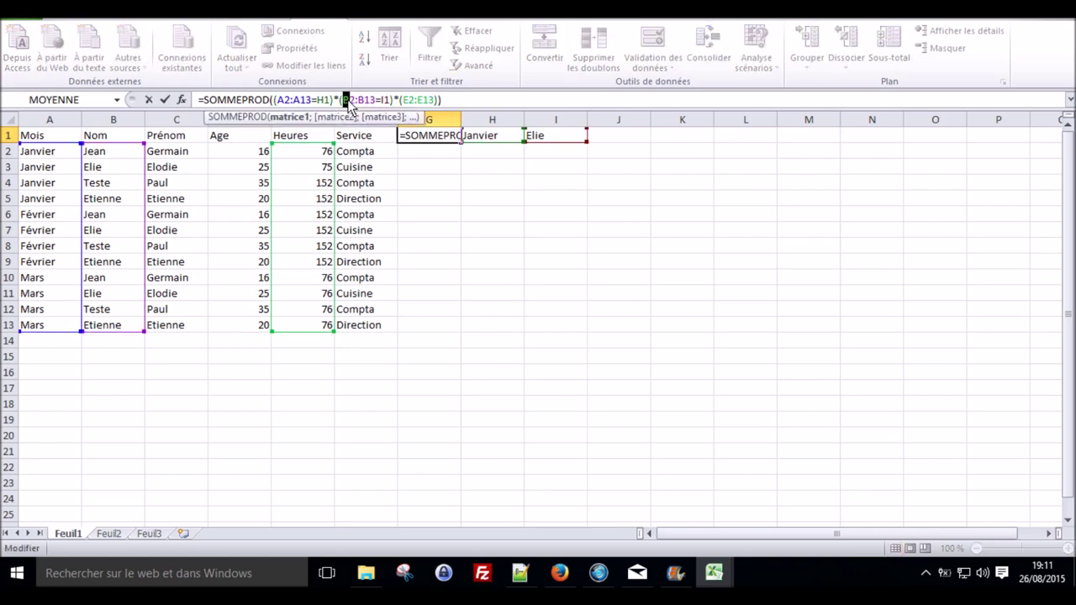
type("F")
left_click_drag(358, 101, 364, 101)
type("F")
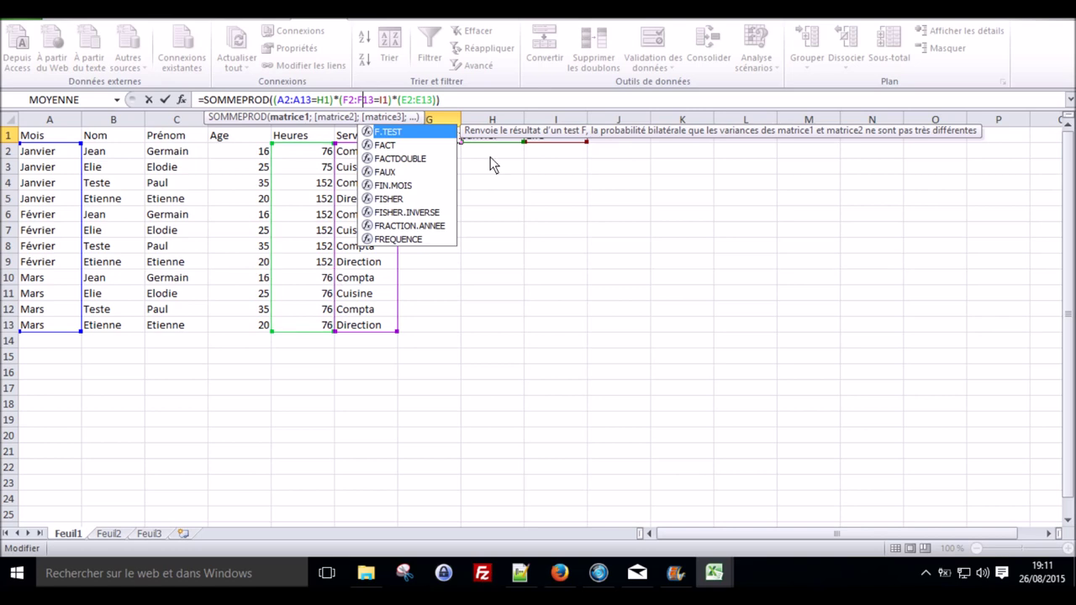
left_click(548, 166)
left_click(560, 140)
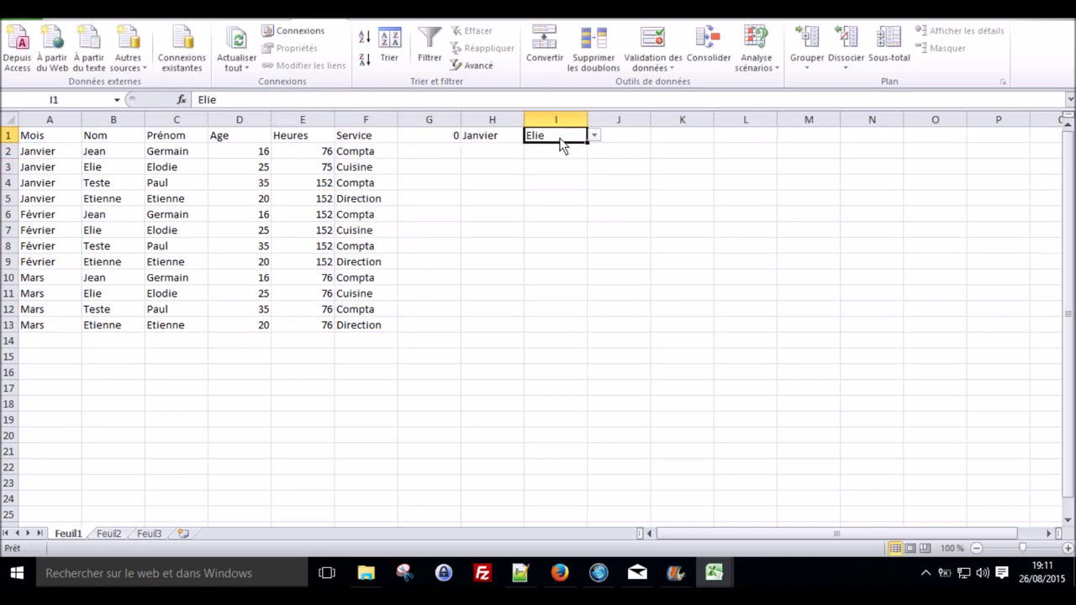
Step: Pick Compta in I1, then try Février and Mars in H1
left_click(594, 135)
left_click(586, 149)
left_click(454, 143)
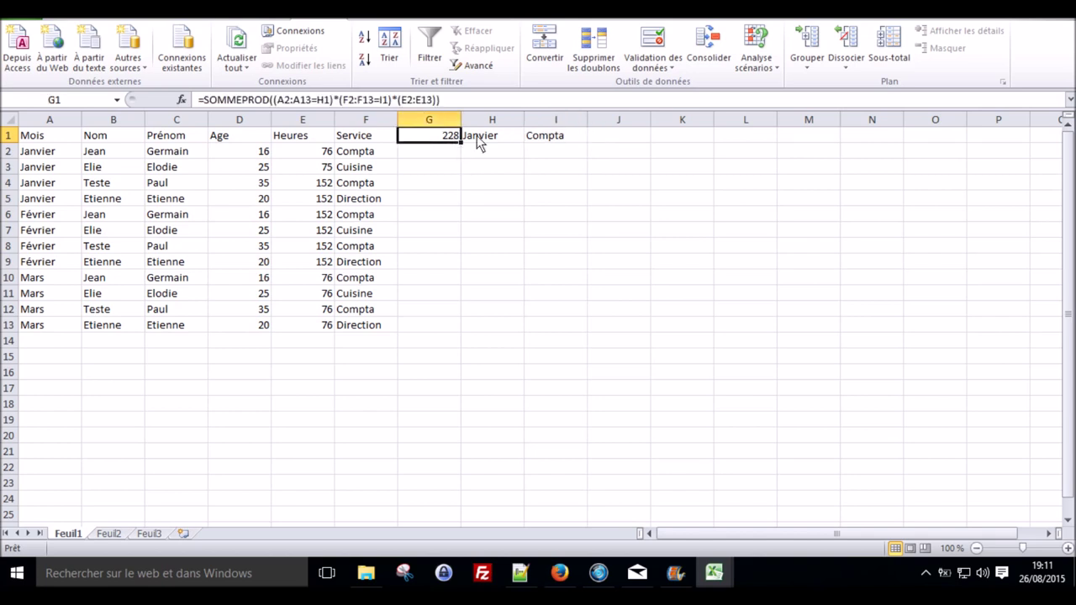
left_click(489, 143)
left_click(530, 135)
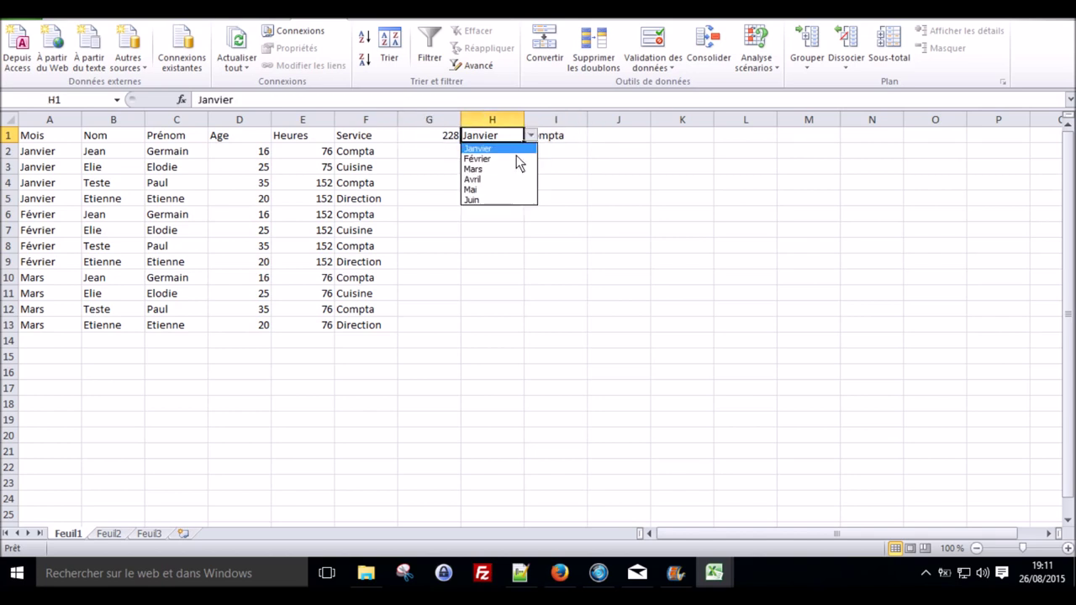
left_click(514, 158)
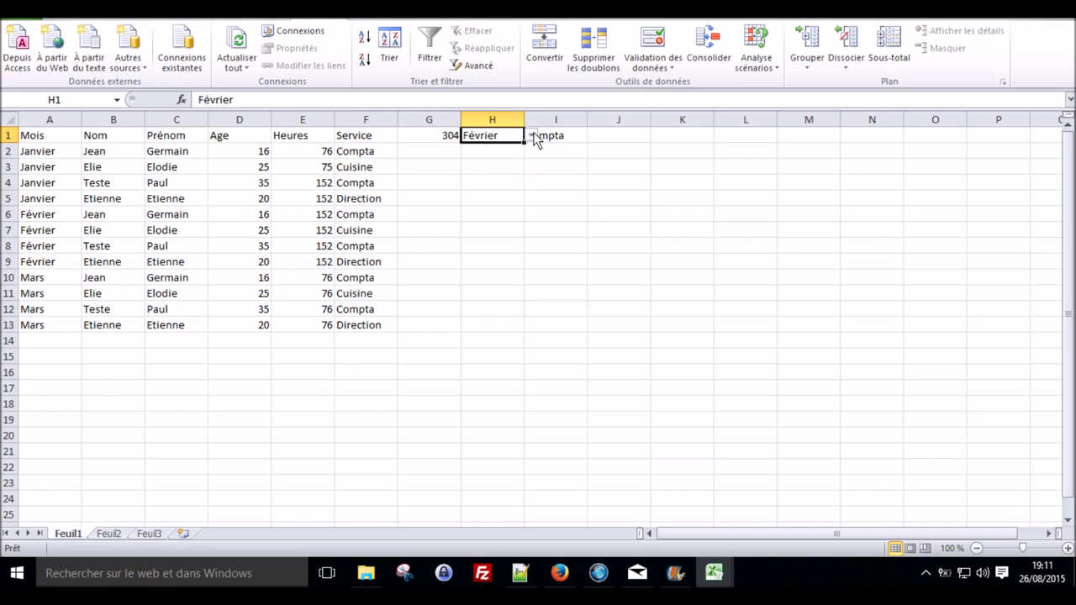
left_click(531, 135)
left_click(520, 173)
left_click(531, 135)
left_click(508, 172)
Step: Try Avril, then settle on Janvier in H1 and Direction in I1, giving 152
left_click(529, 136)
left_click(505, 179)
left_click(530, 136)
left_click(510, 148)
left_click(577, 141)
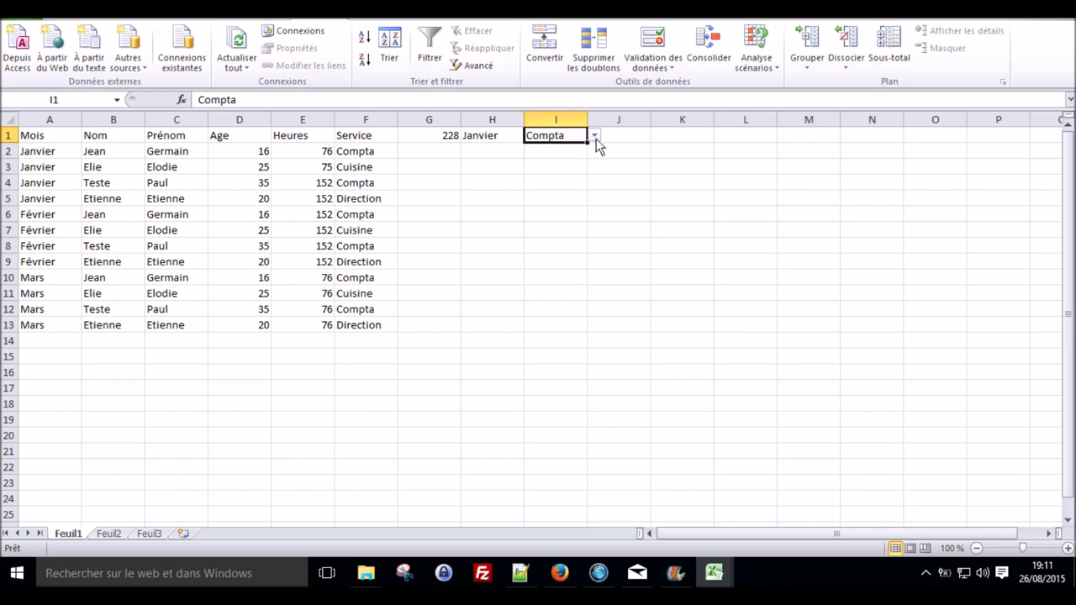
left_click(594, 136)
left_click(575, 165)
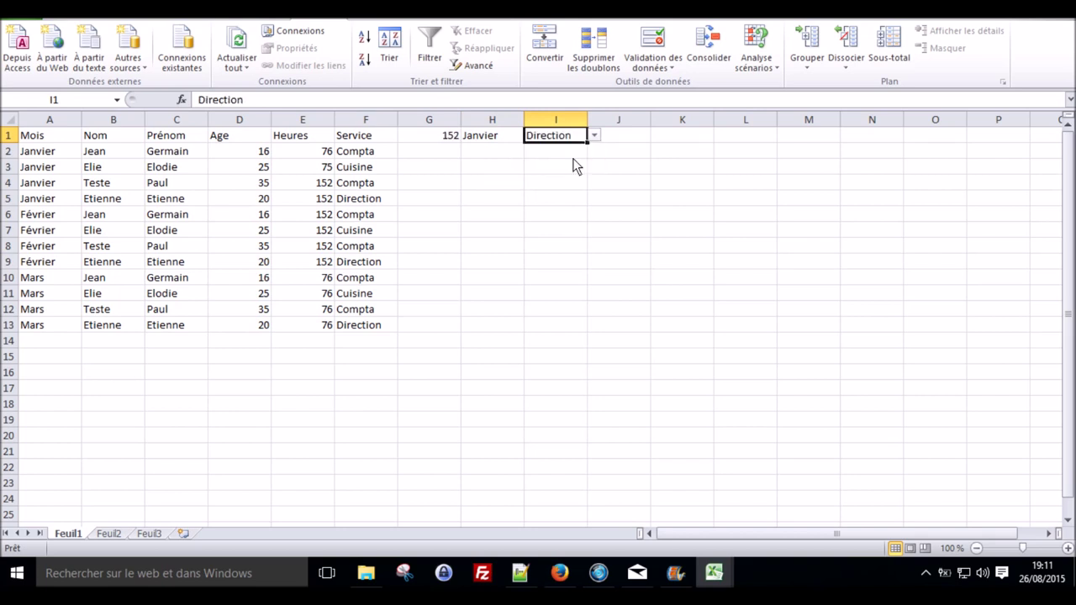